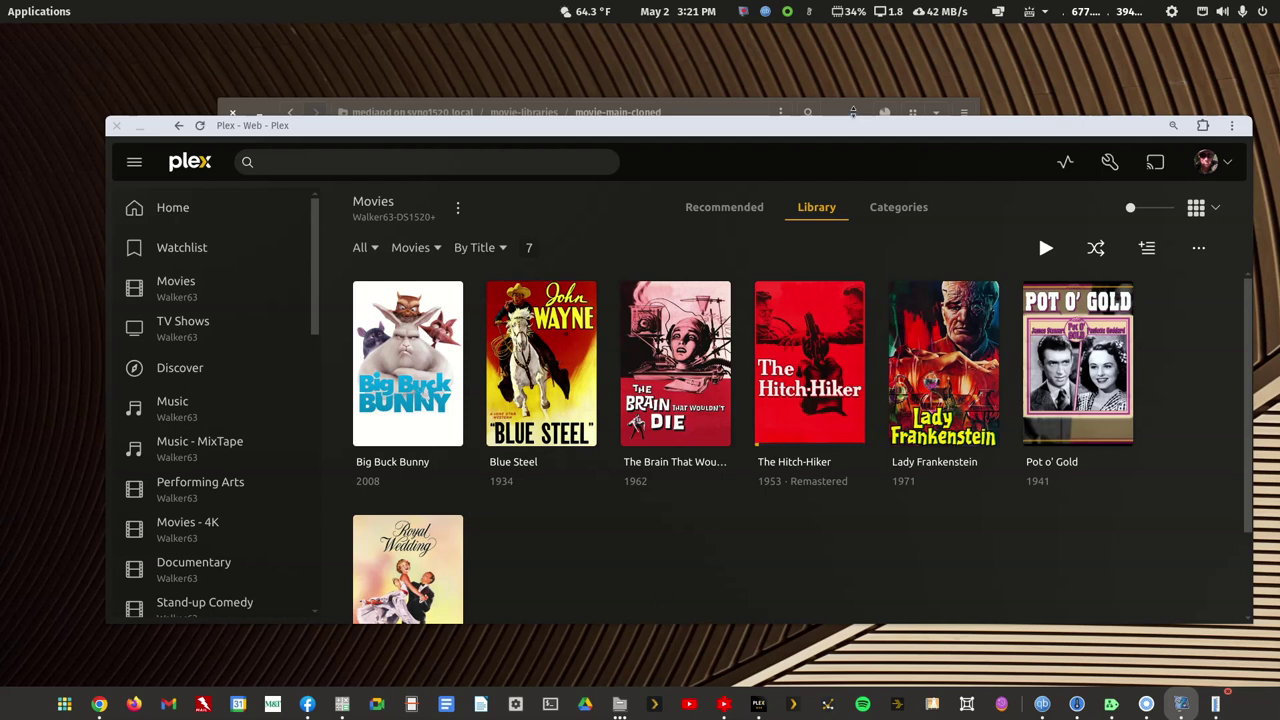
Step: Switch to the file manager and check the progress of the copy into movie-main-cloned
left_click(853, 112)
left_click(886, 114)
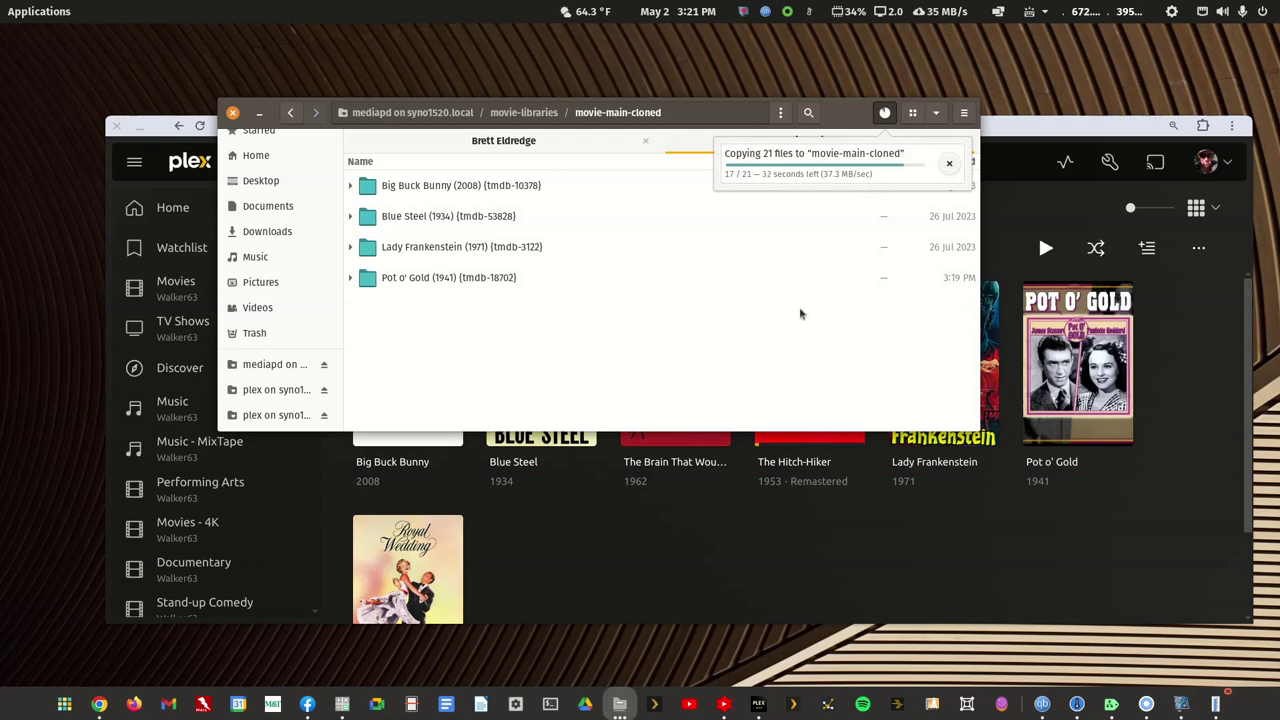
key("ctrl+t")
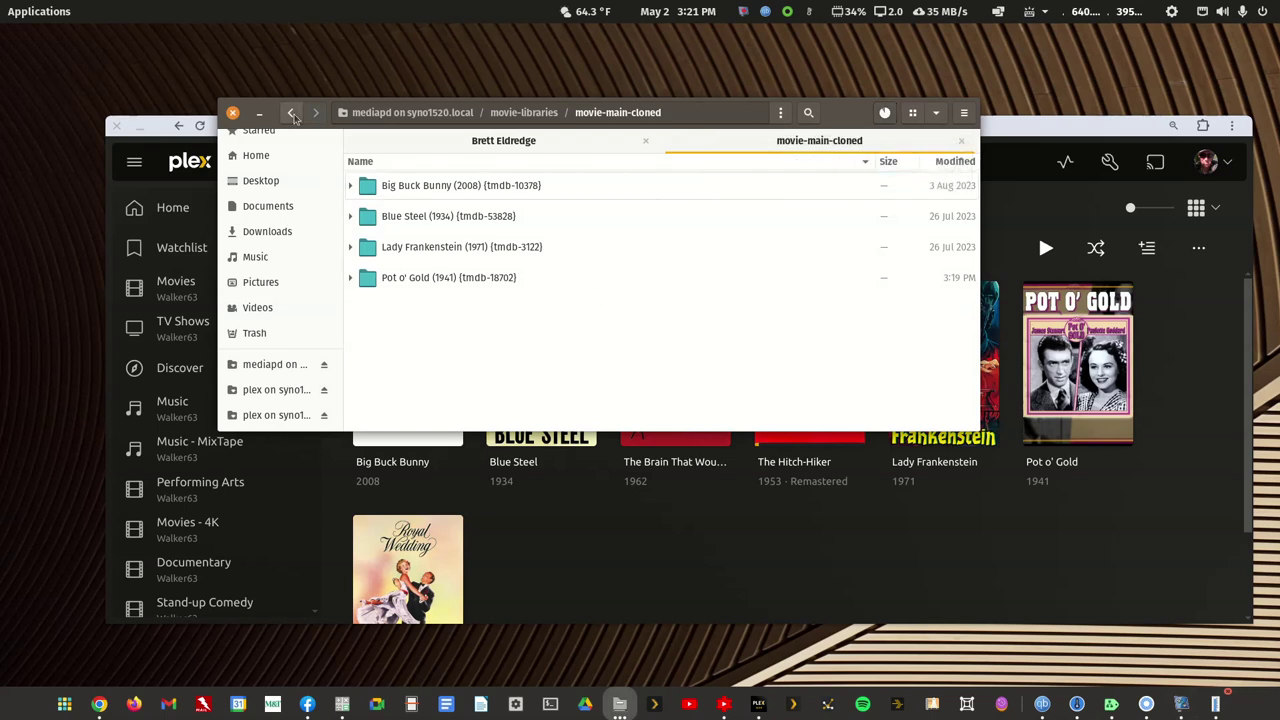
Step: In Plex, inspect the folder path assigned to the Movies library, then leave the library editor without saving
left_click(994, 236)
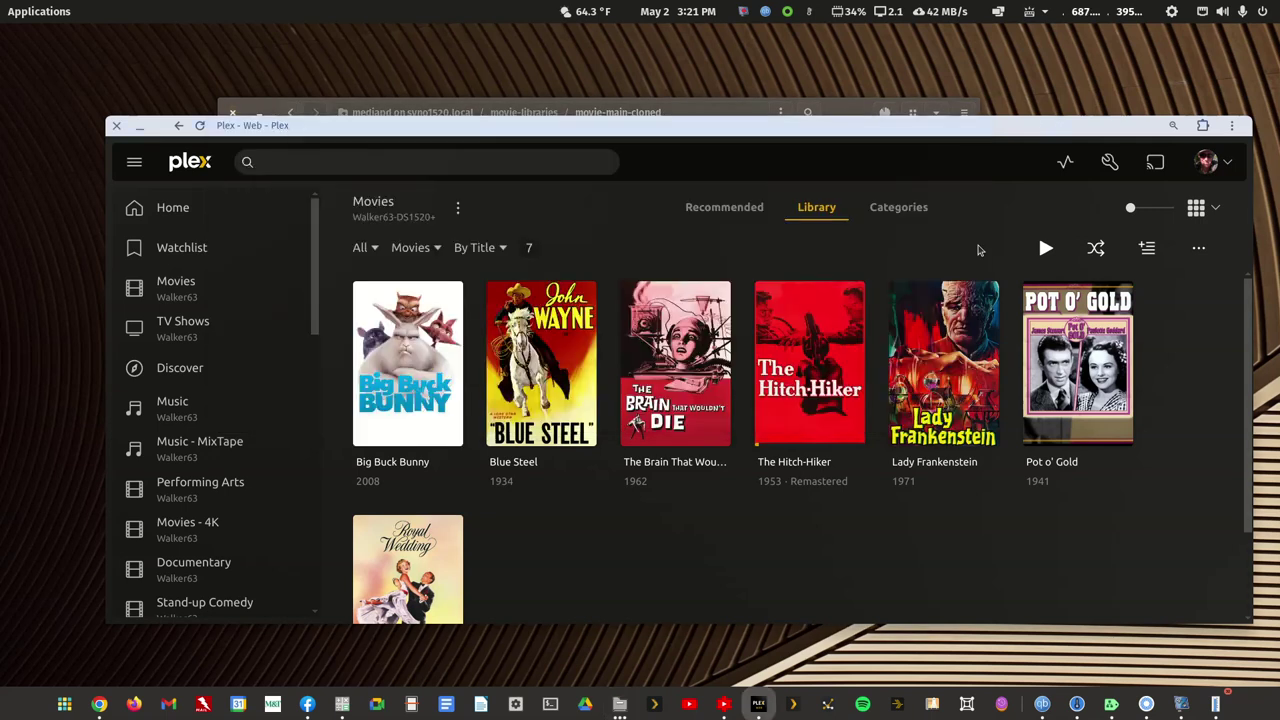
left_click(459, 210)
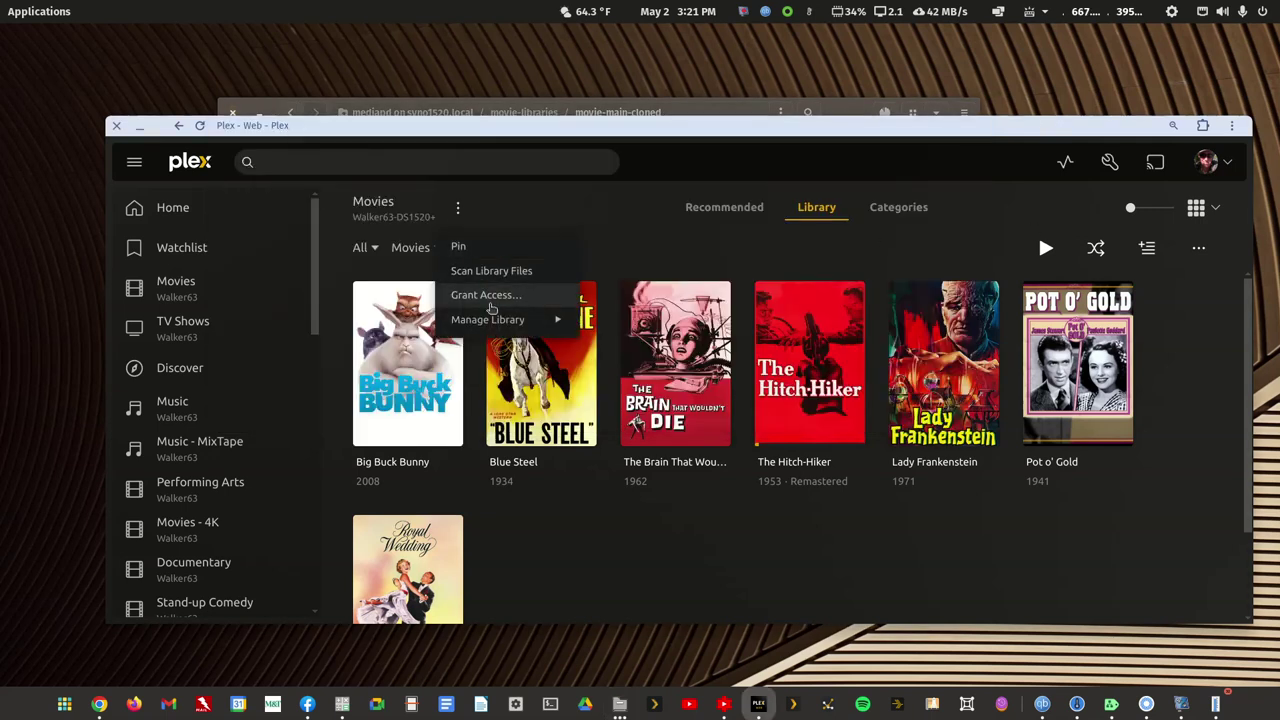
mouse_move(494, 327)
left_click(572, 320)
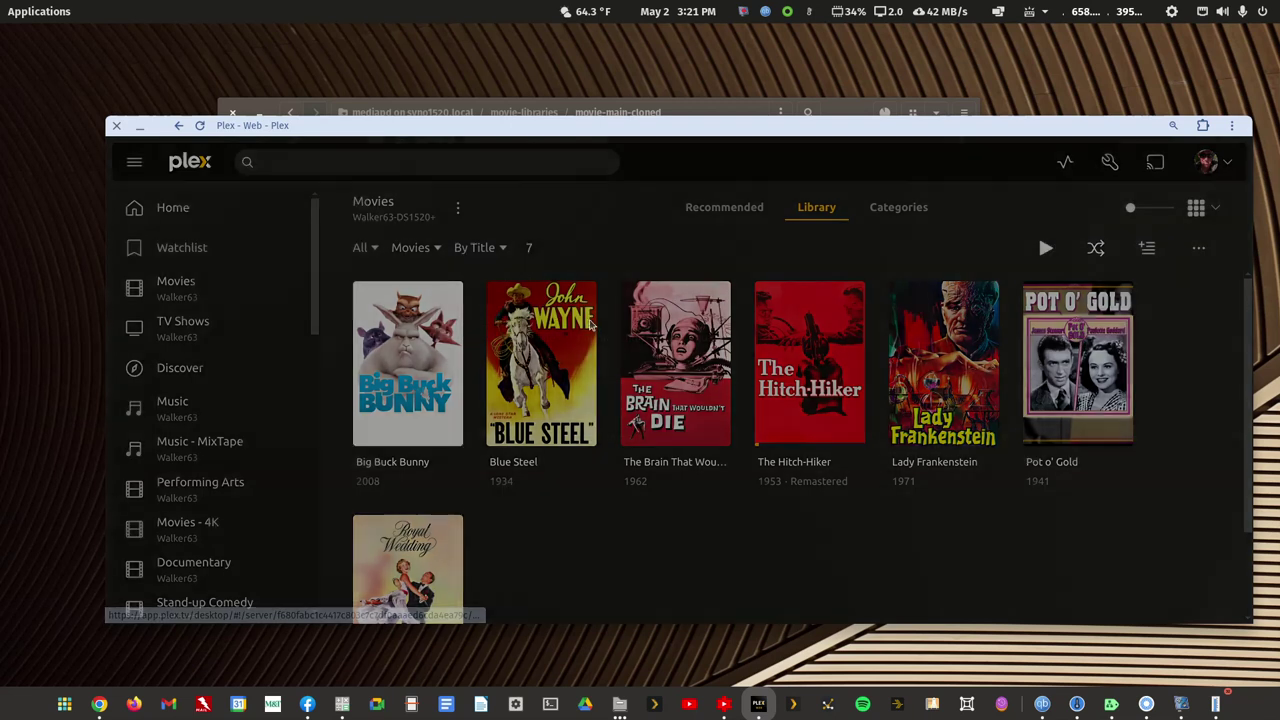
left_click(470, 302)
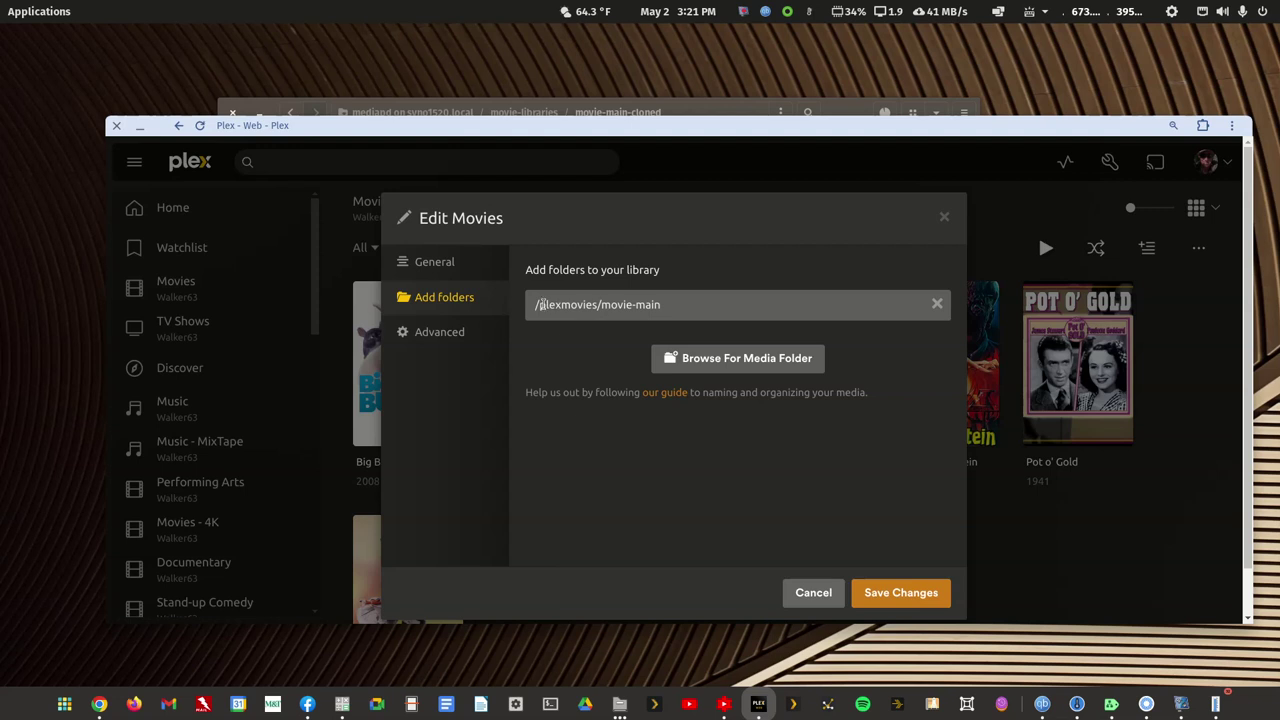
left_click_drag(537, 306, 598, 306)
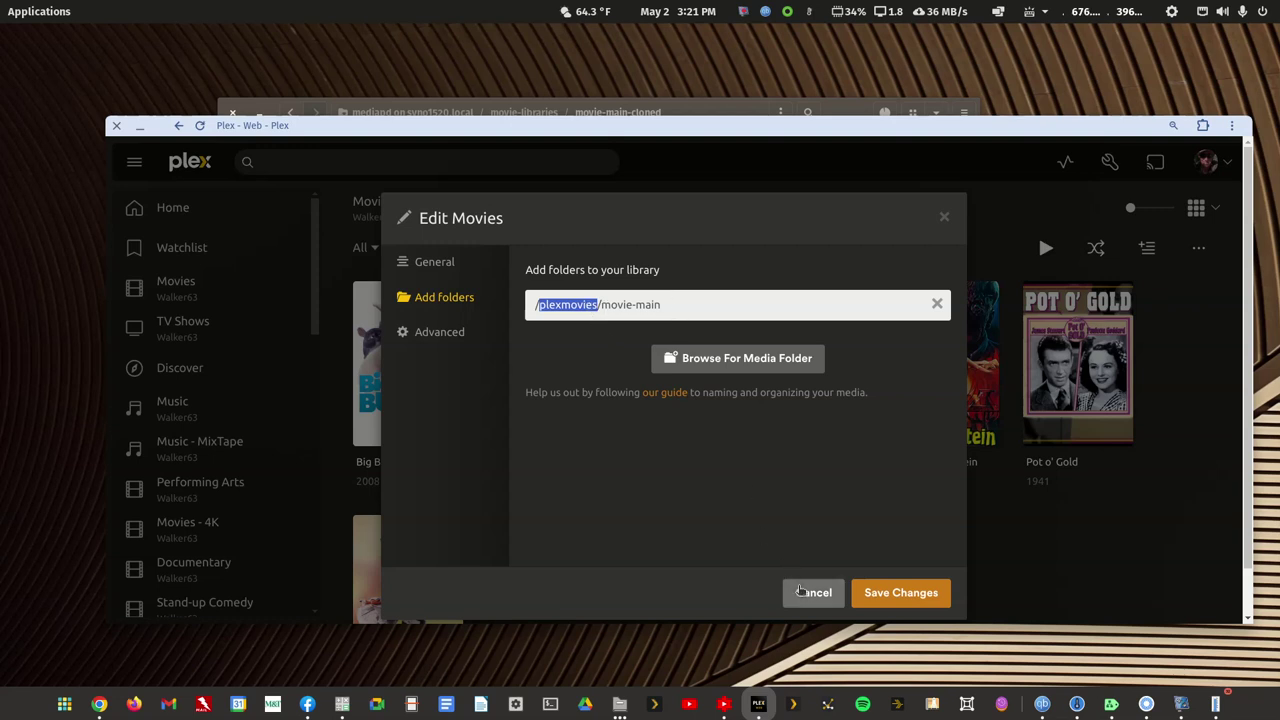
left_click(792, 592)
Step: In the file manager, go up to the mediapd share and view the contents of movie-libraries/movie-main
left_click(829, 108)
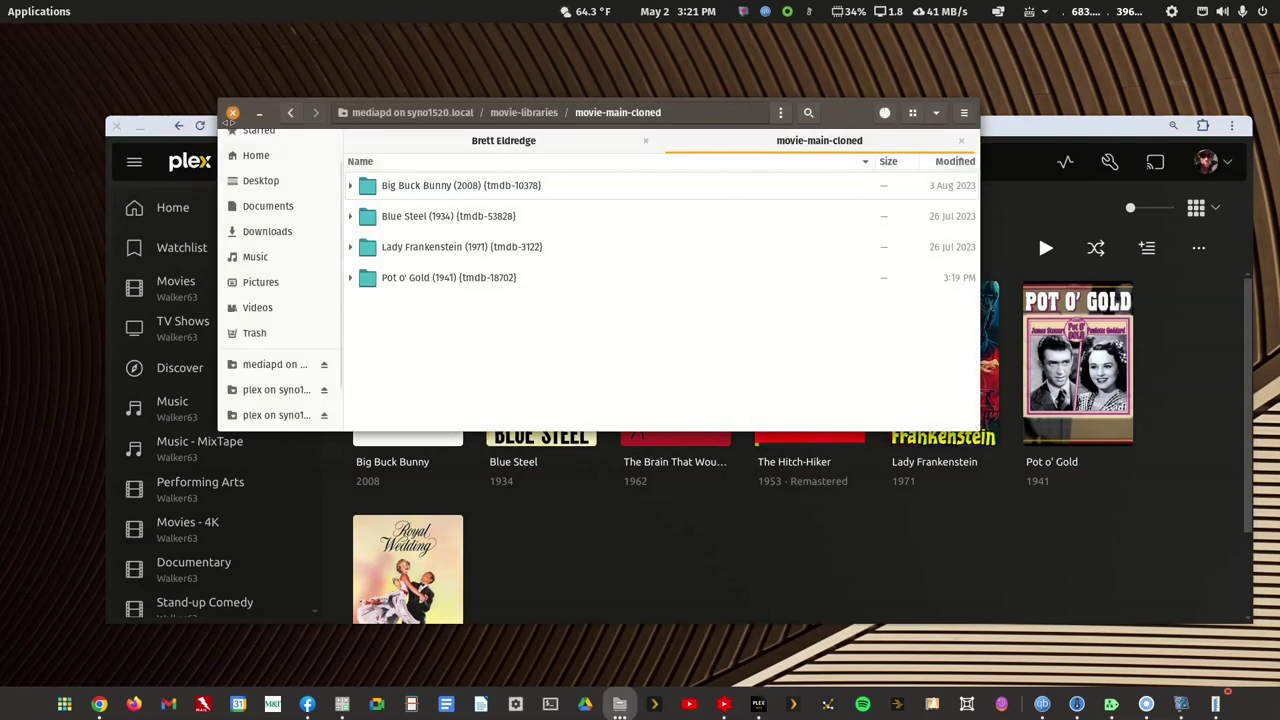
left_click(292, 114)
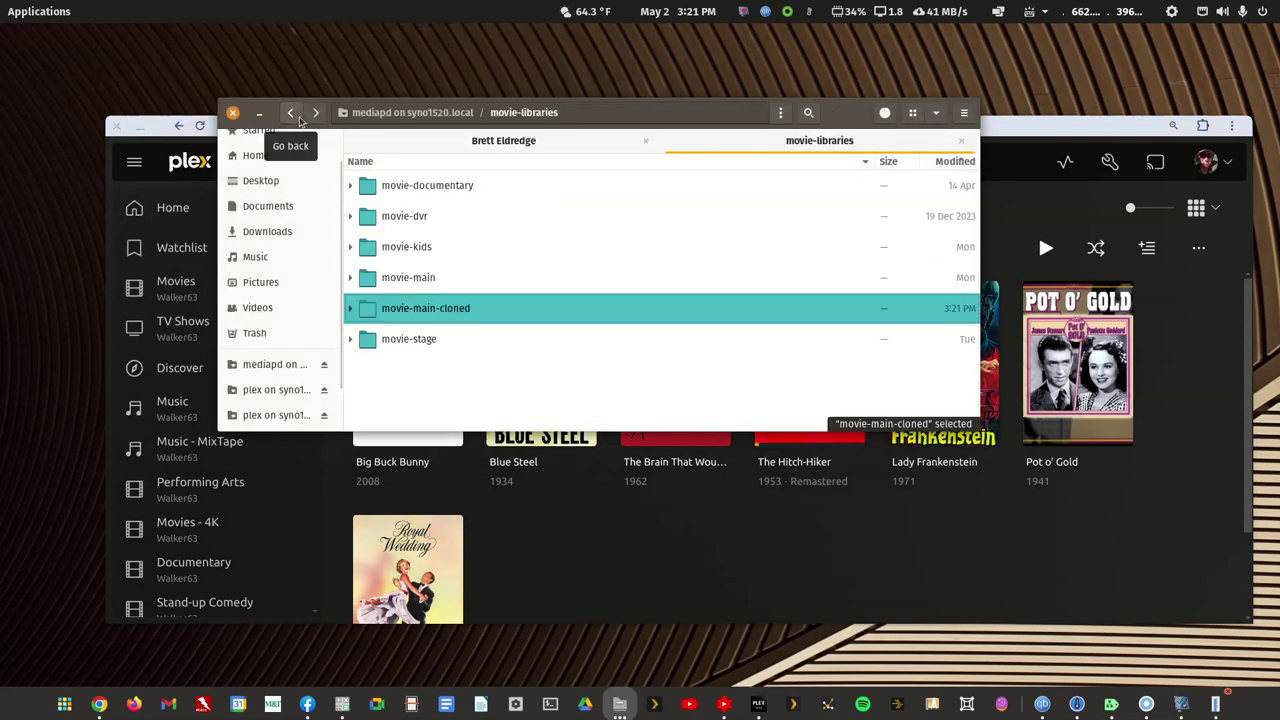
left_click(291, 113)
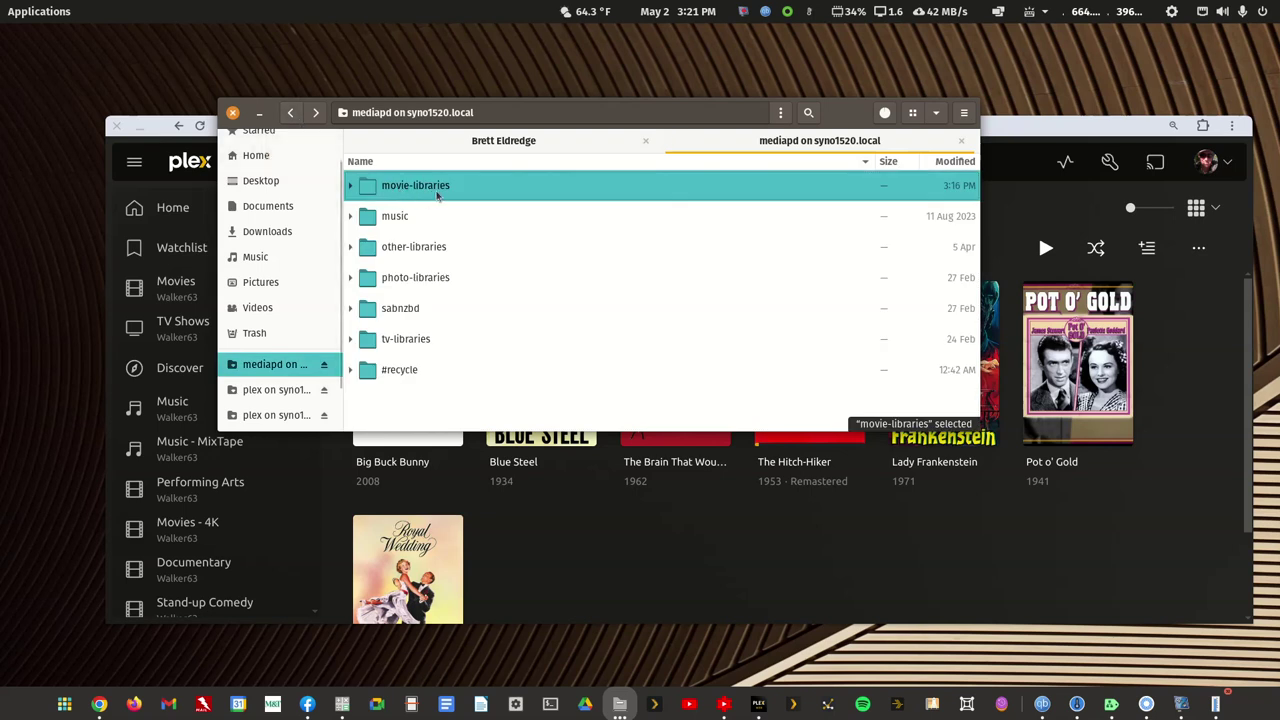
double_click(422, 193)
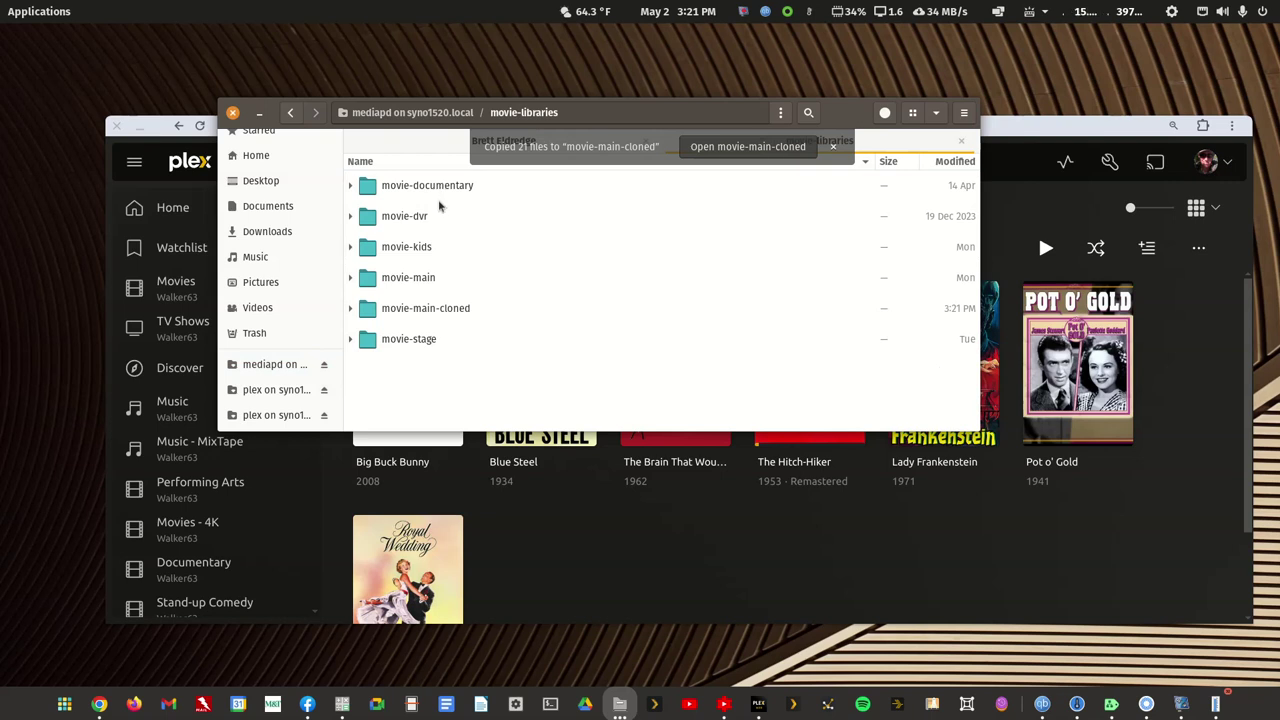
double_click(428, 285)
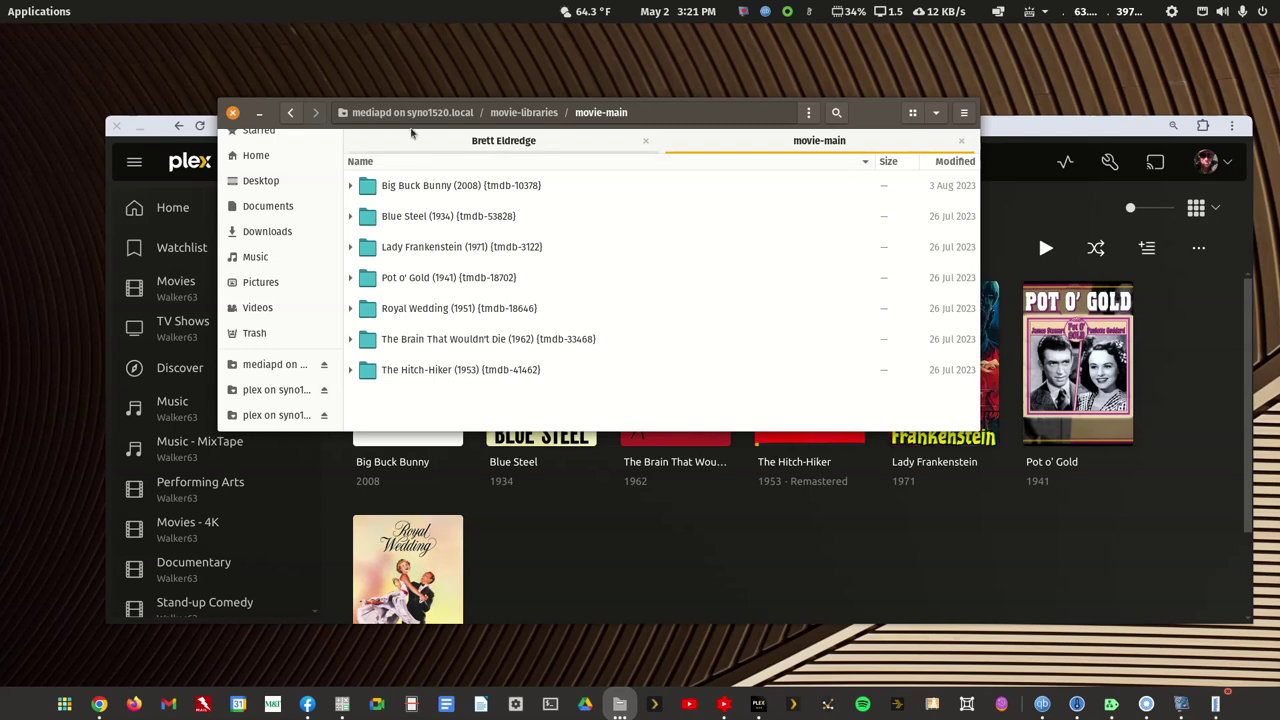
Step: View all movie folders inside movie-main-cloned, then return to the movie-libraries folder
left_click(292, 114)
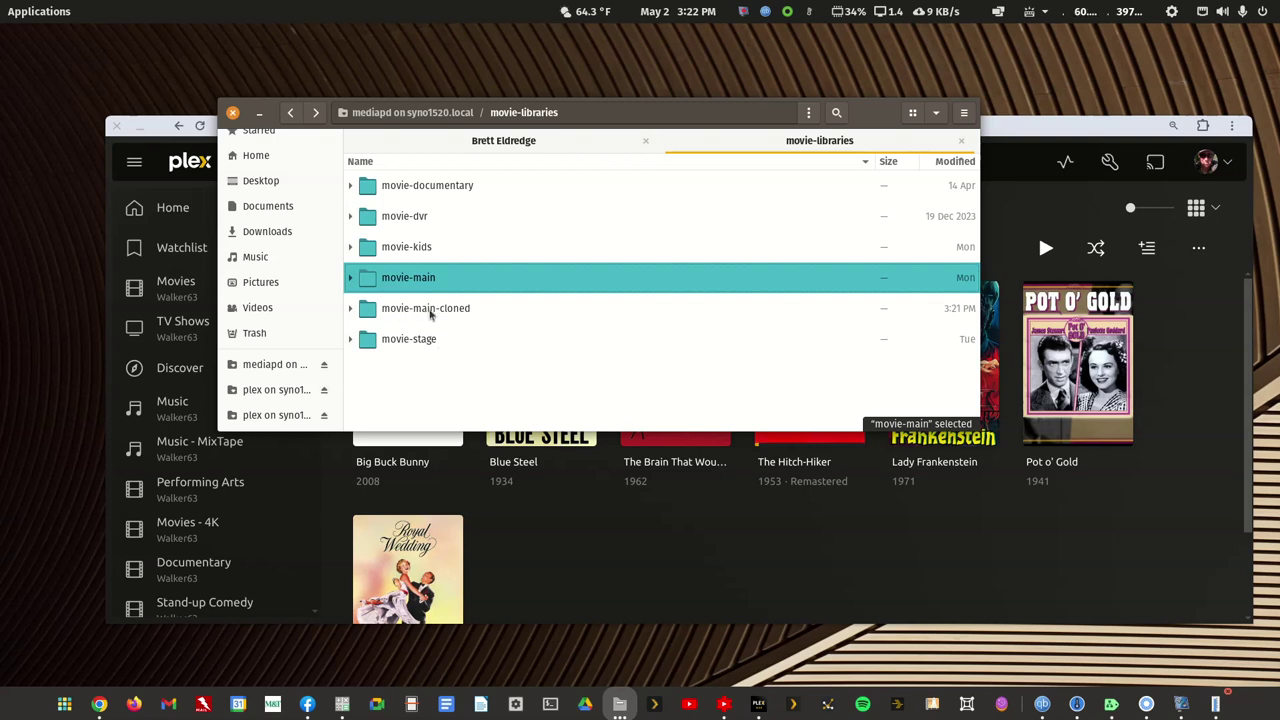
double_click(427, 312)
key("ctrl+a")
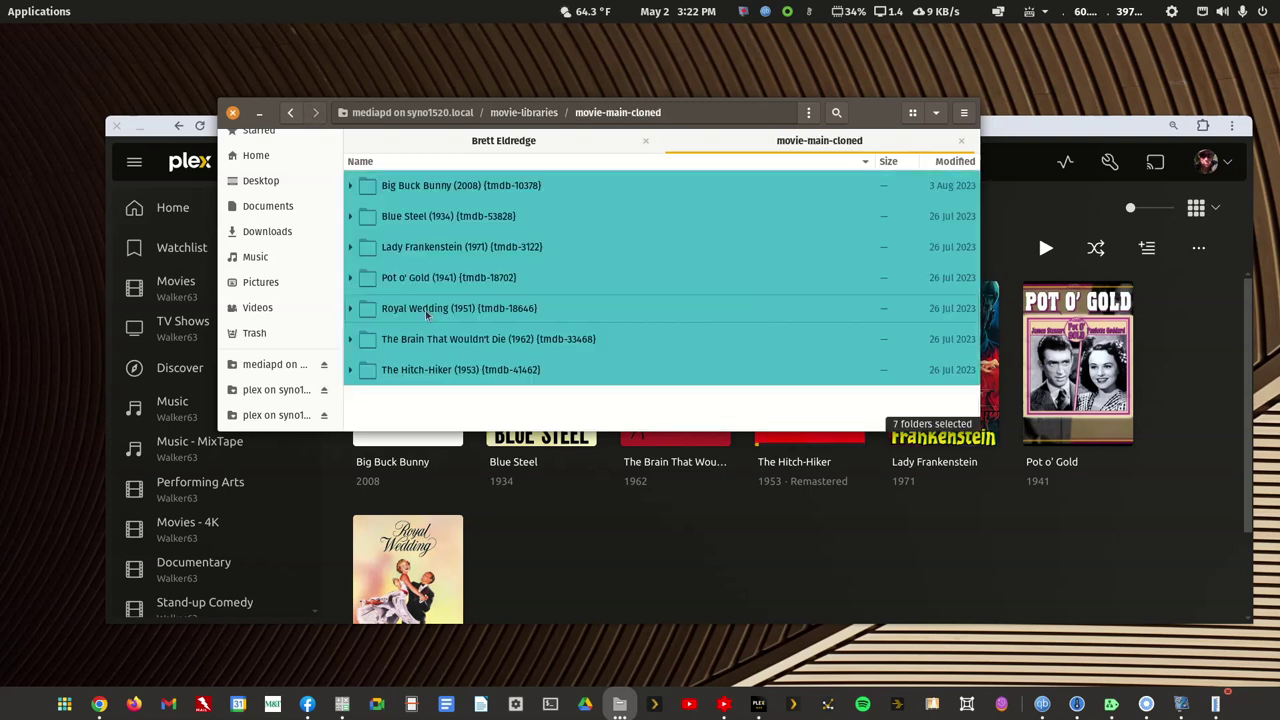
left_click(424, 397)
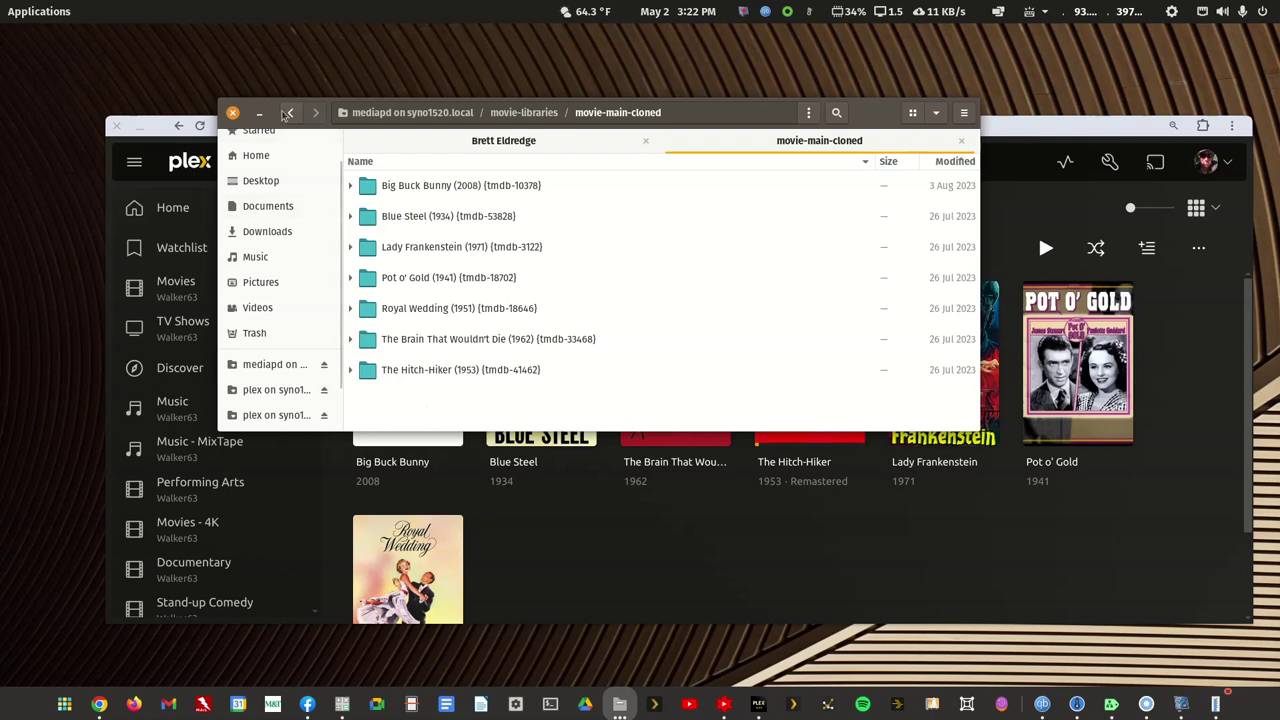
left_click(290, 112)
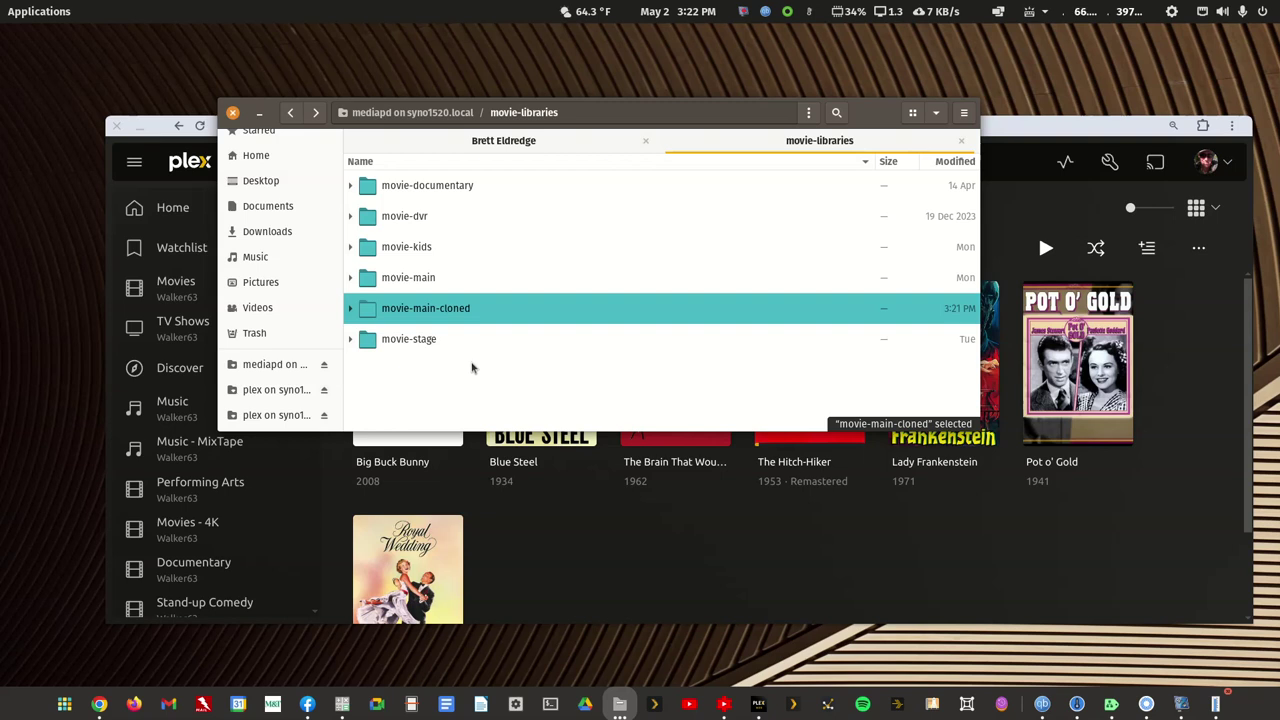
Step: Switch to Plex, maximize its window and open the server's Library settings
left_click_drag(1095, 127, 1093, 89)
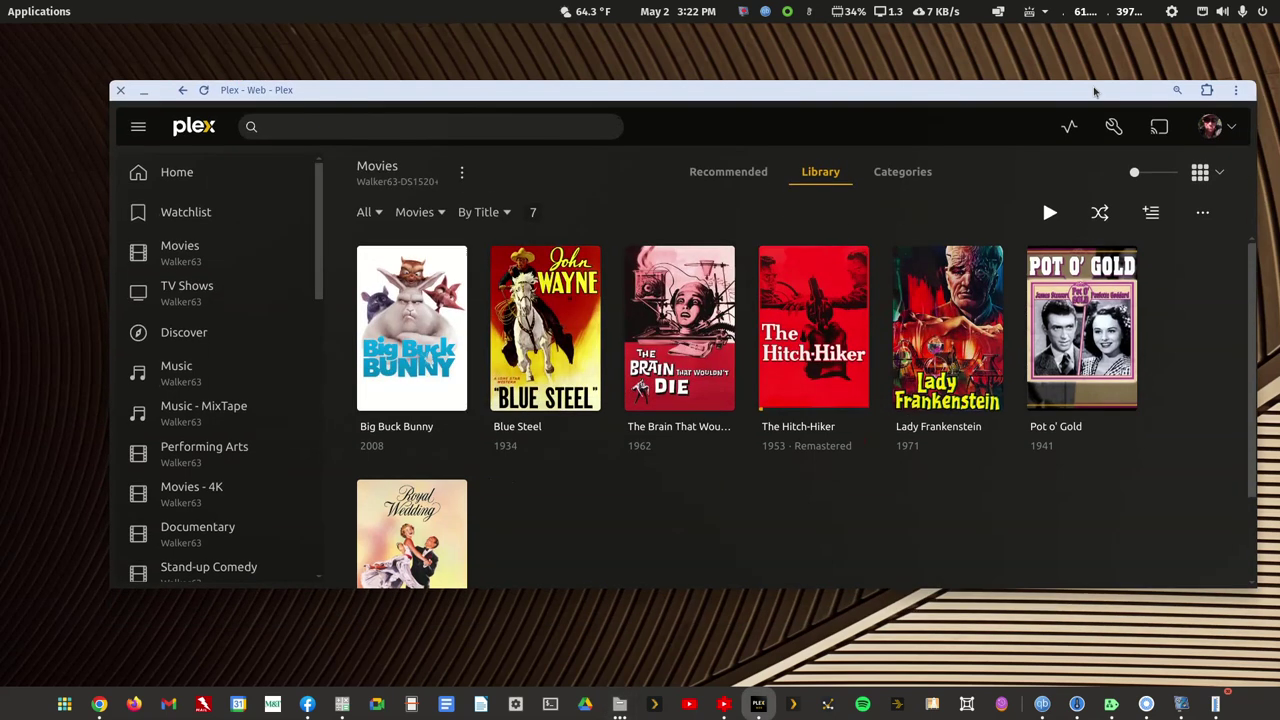
double_click(1093, 89)
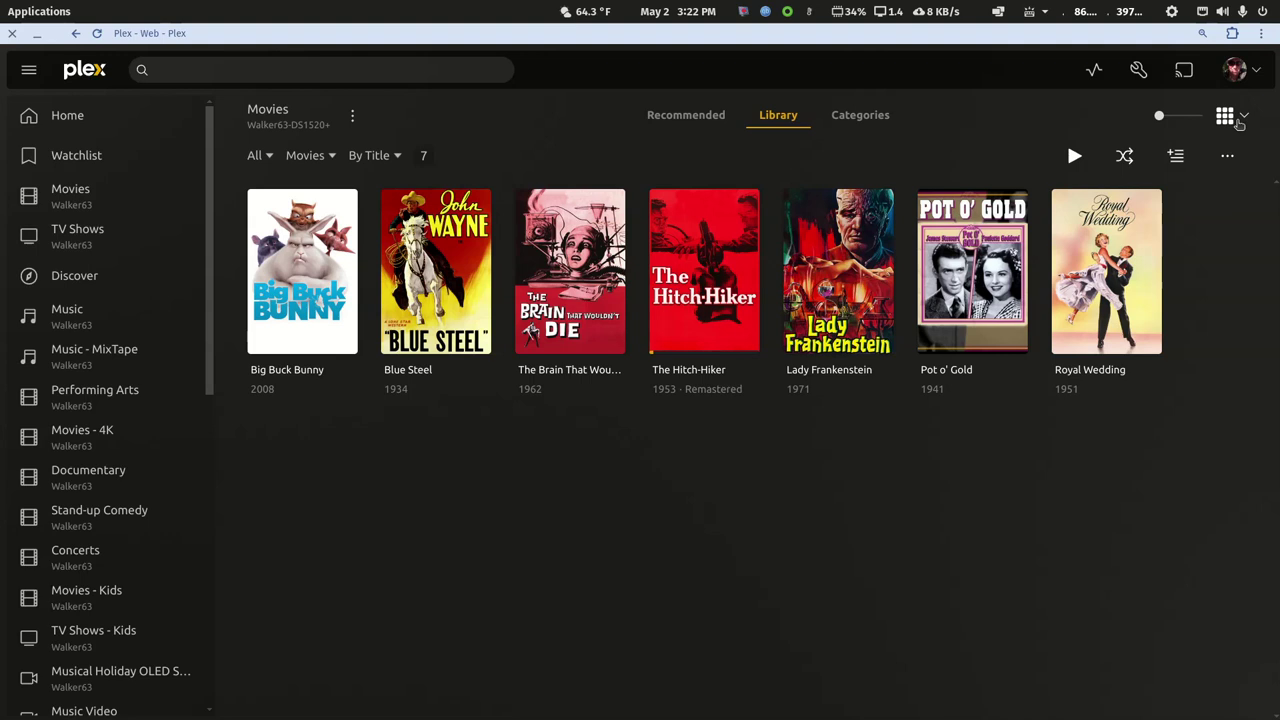
left_click(1138, 70)
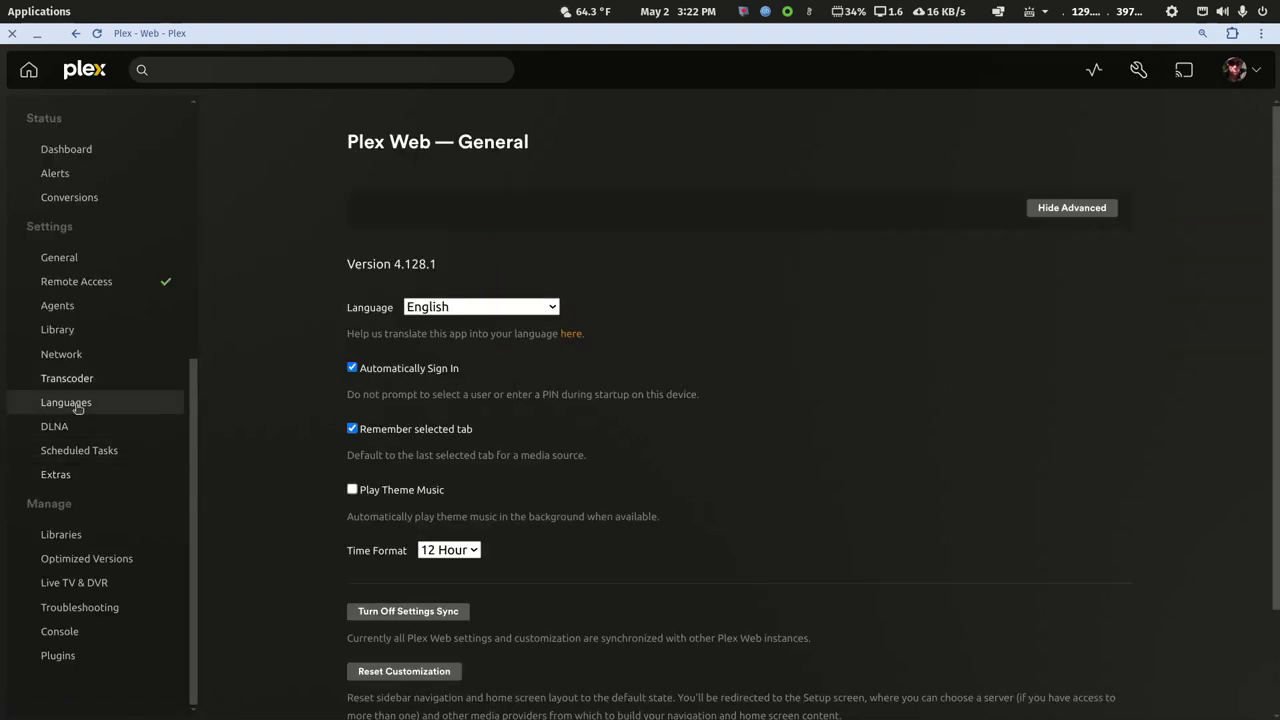
left_click(57, 332)
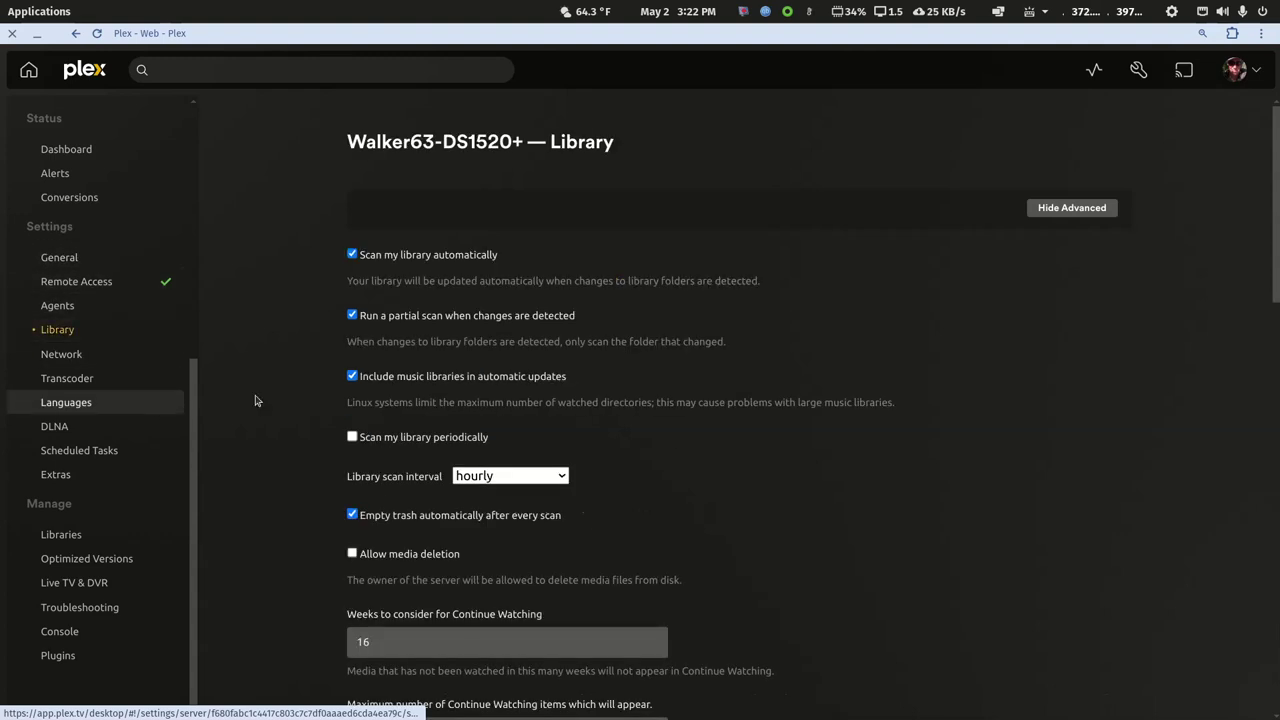
Step: Disable automatic scanning, partial scans, music libraries in automatic updates and automatic trash emptying, then save the settings
left_click(351, 255)
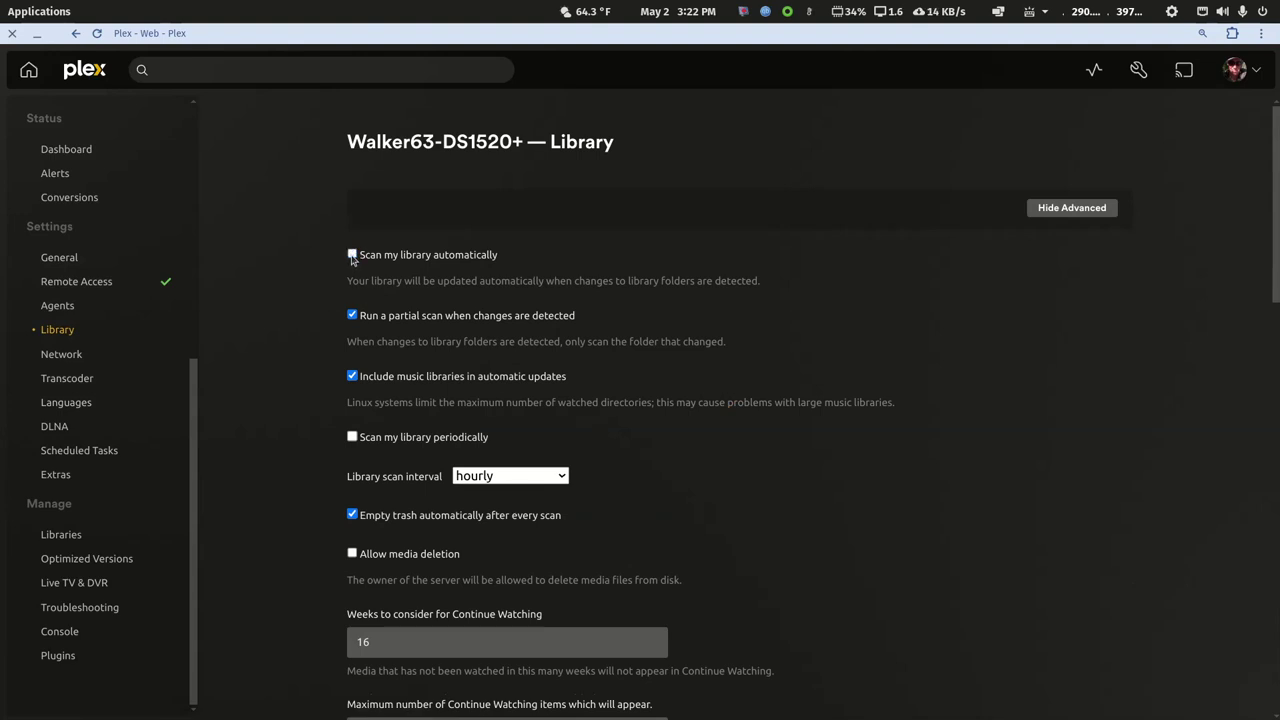
left_click(352, 318)
left_click(352, 377)
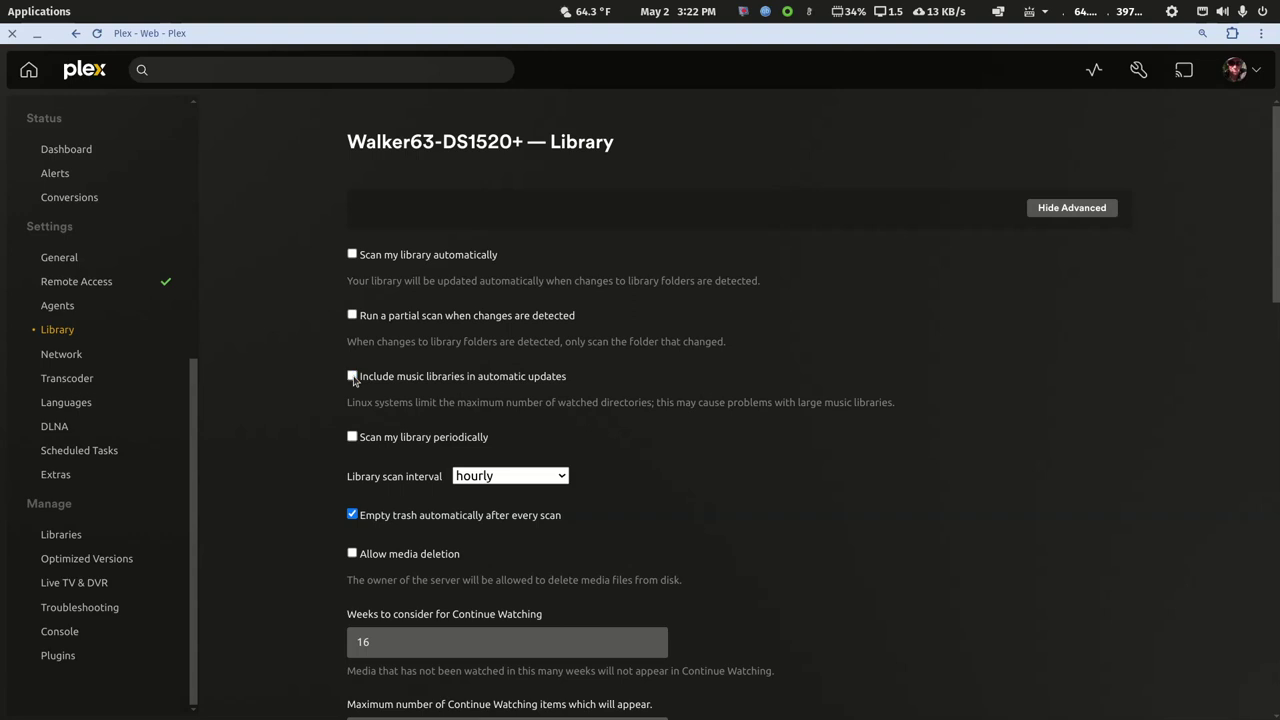
left_click(352, 516)
scroll(658, 486, "down", 15)
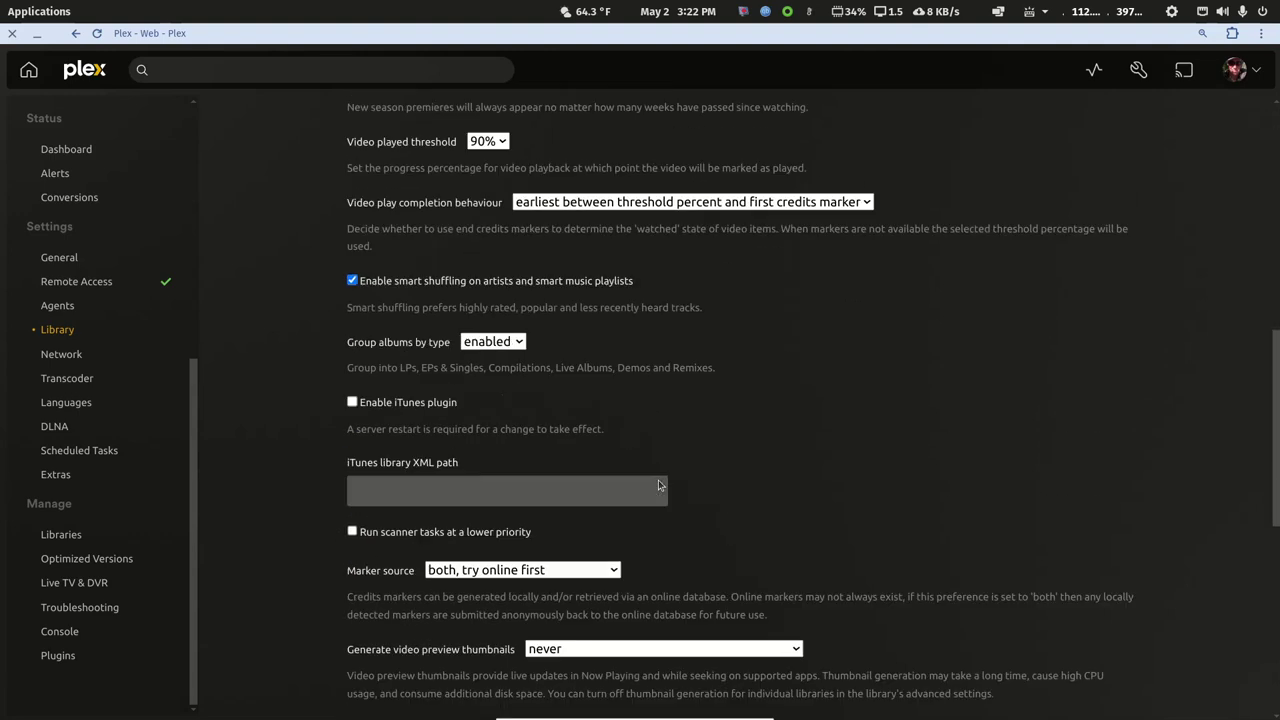
left_click(412, 655)
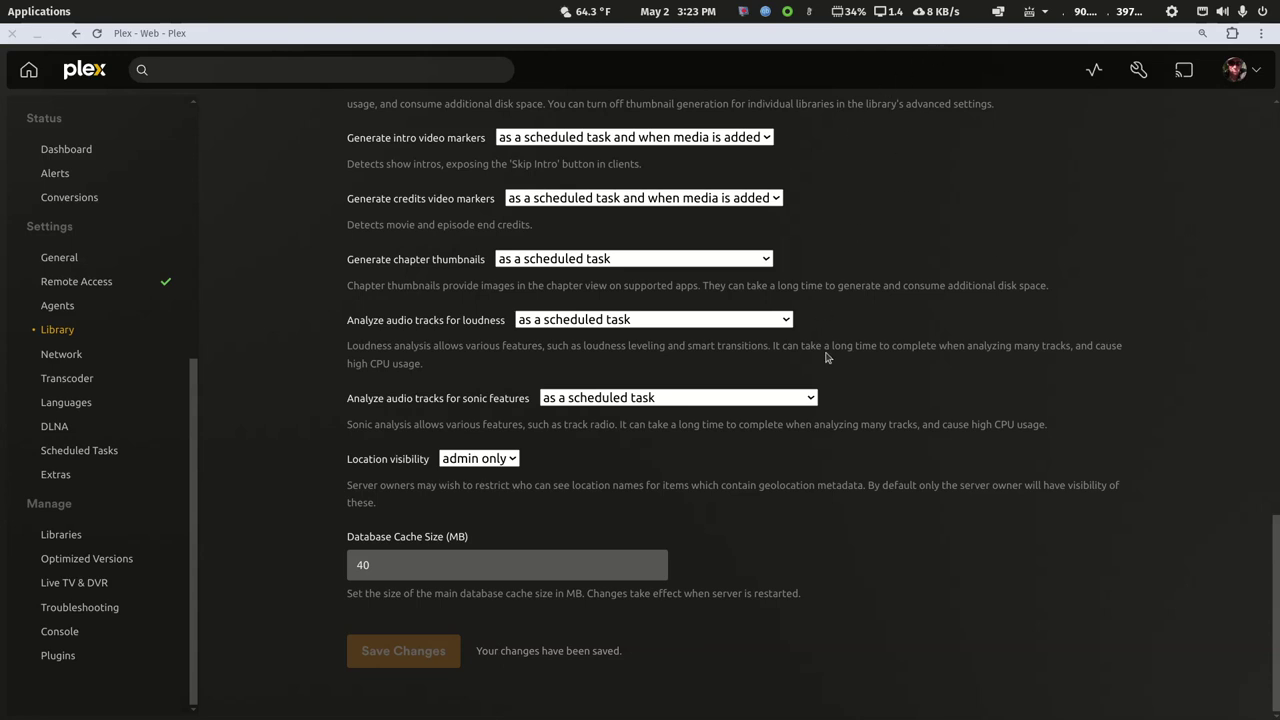
Step: Open the Movies library from the server's library management and bring up its folder list for editing
scroll(412, 685, "up", 5)
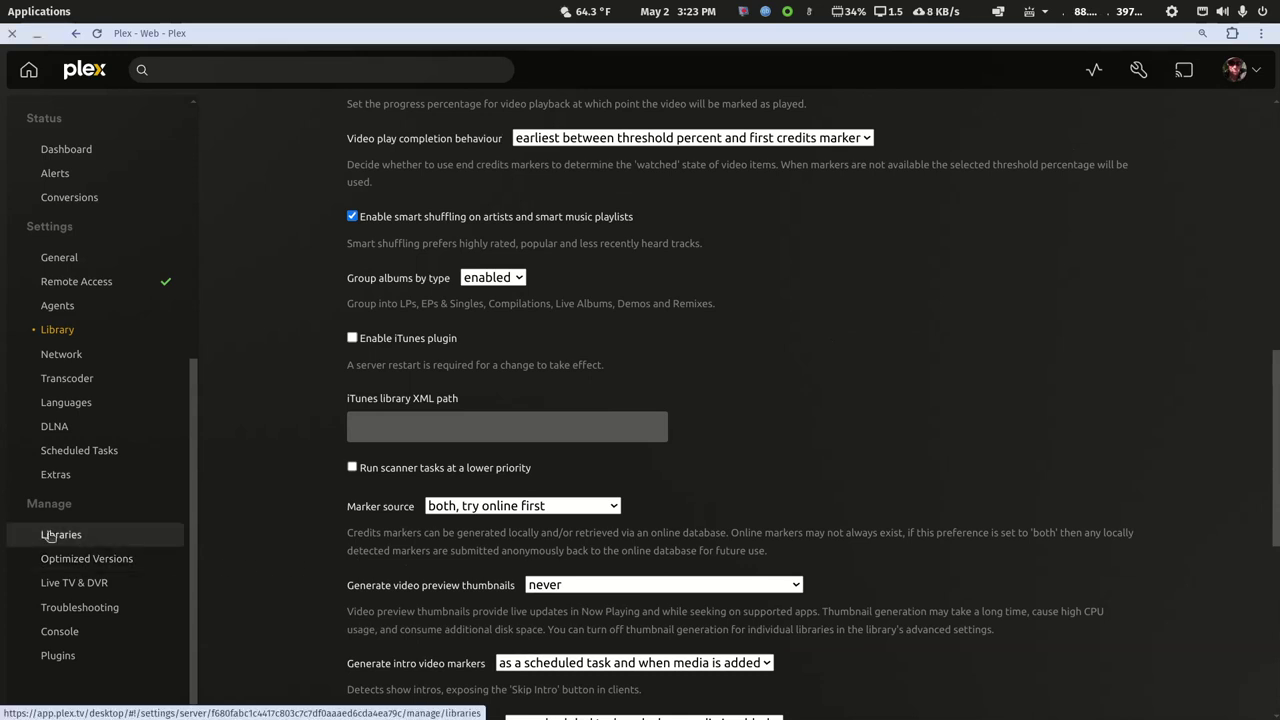
left_click(48, 537)
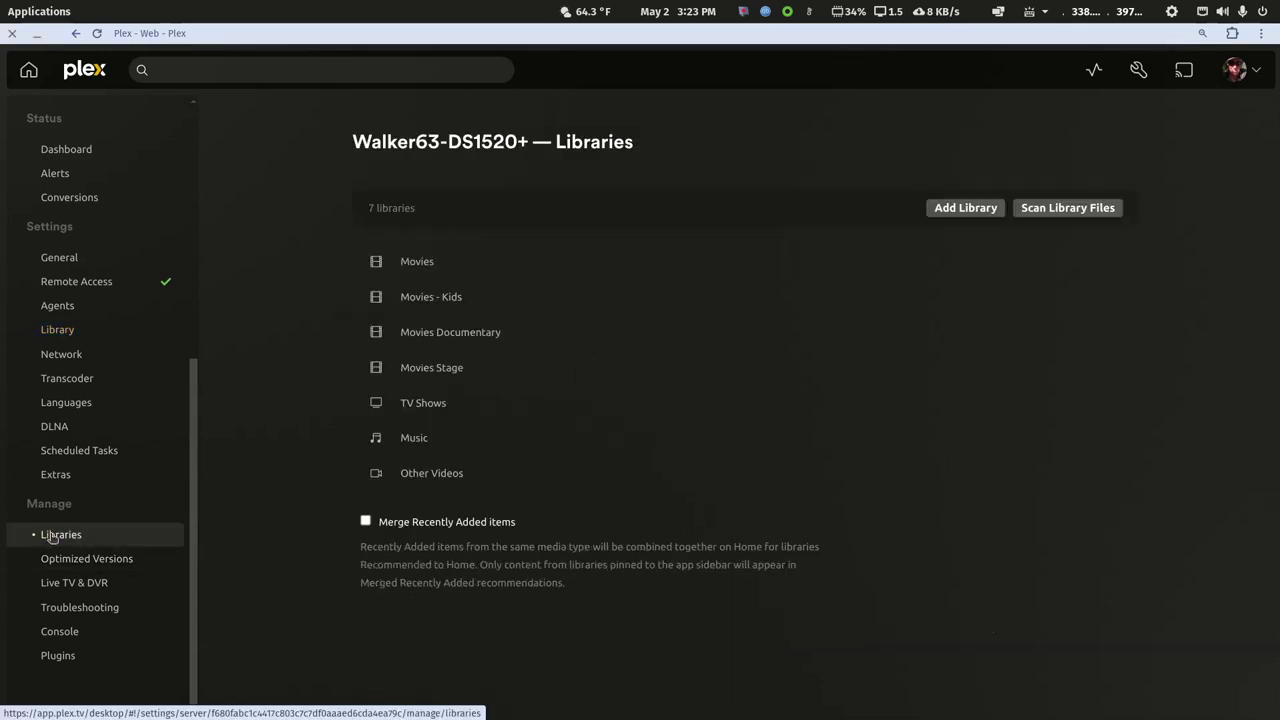
left_click(428, 266)
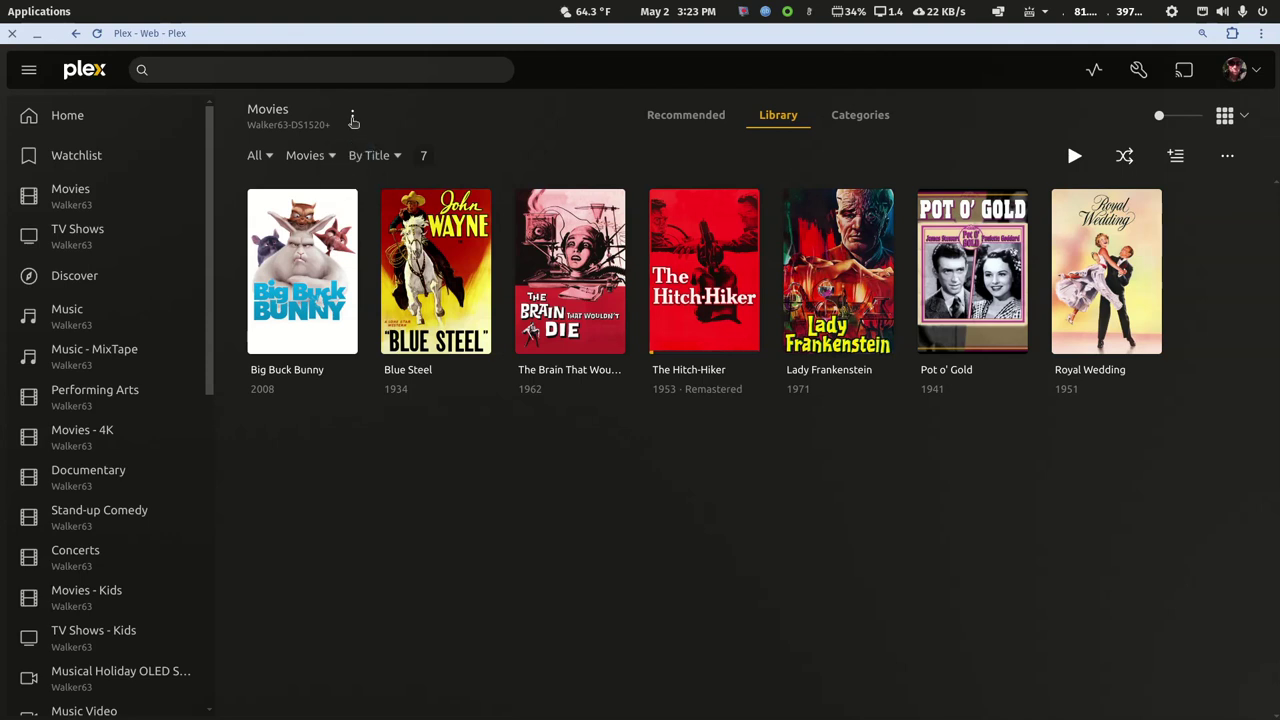
left_click(353, 118)
mouse_move(390, 230)
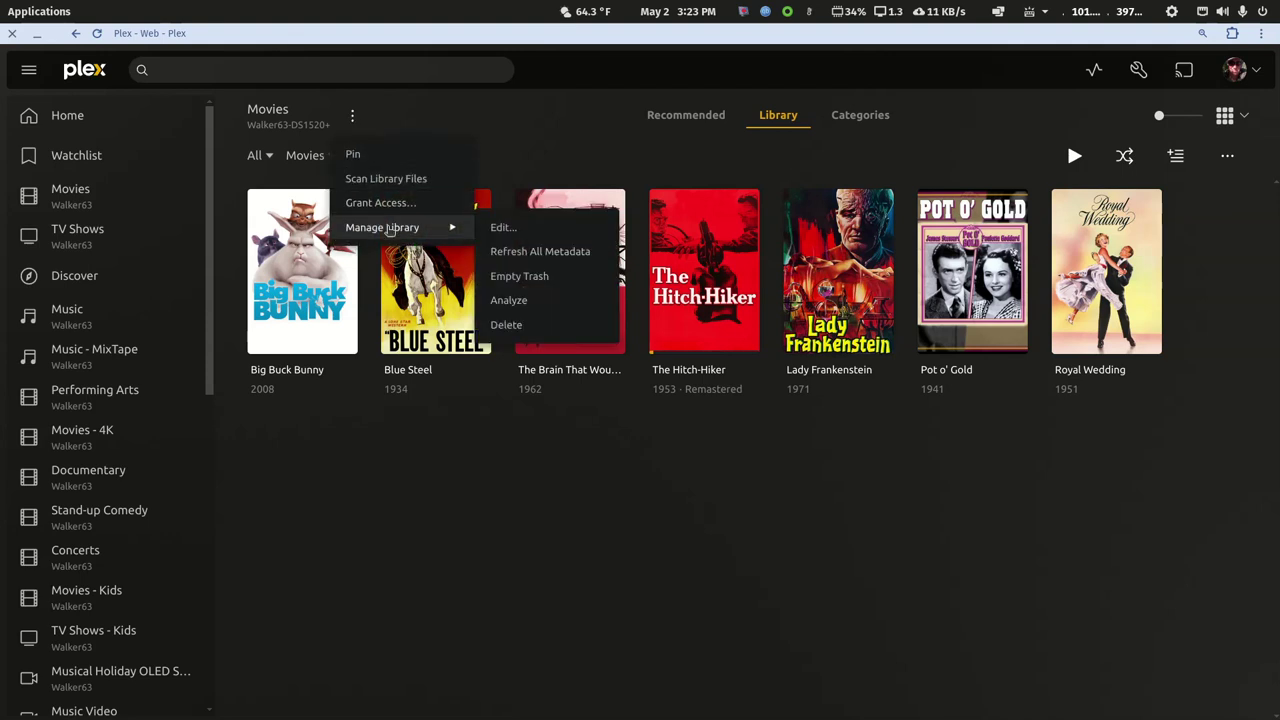
left_click(508, 232)
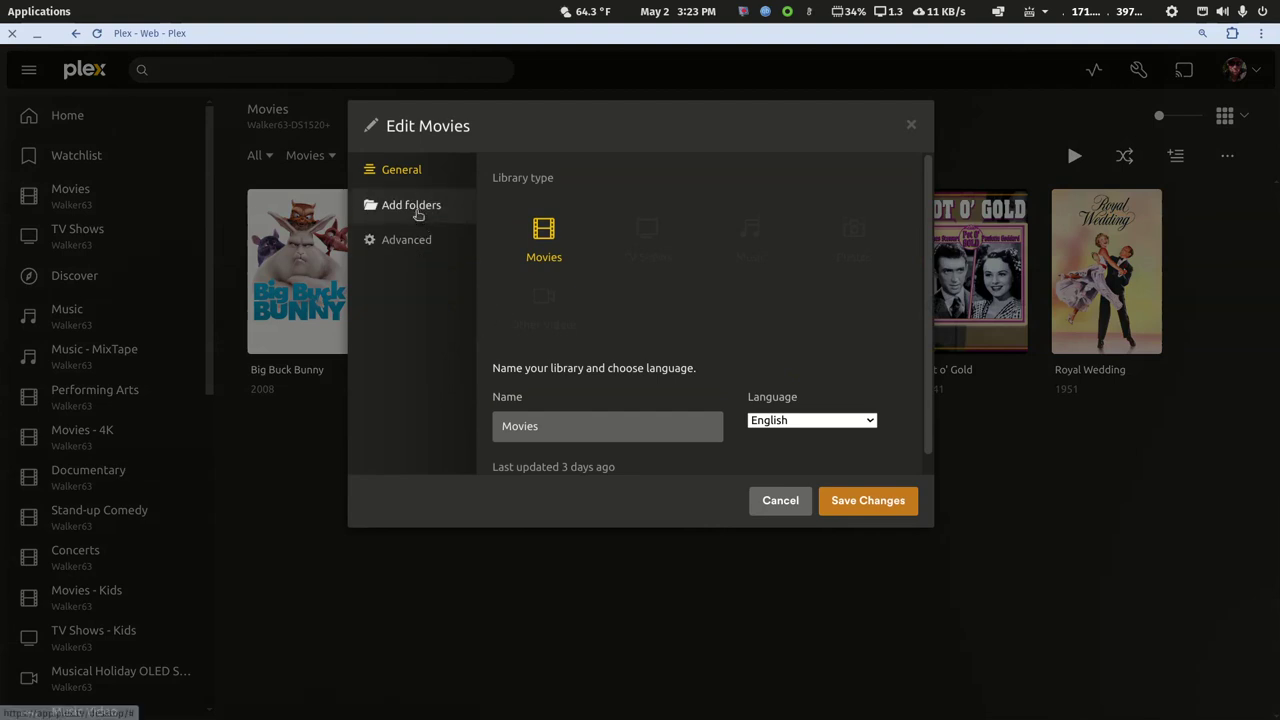
left_click(418, 214)
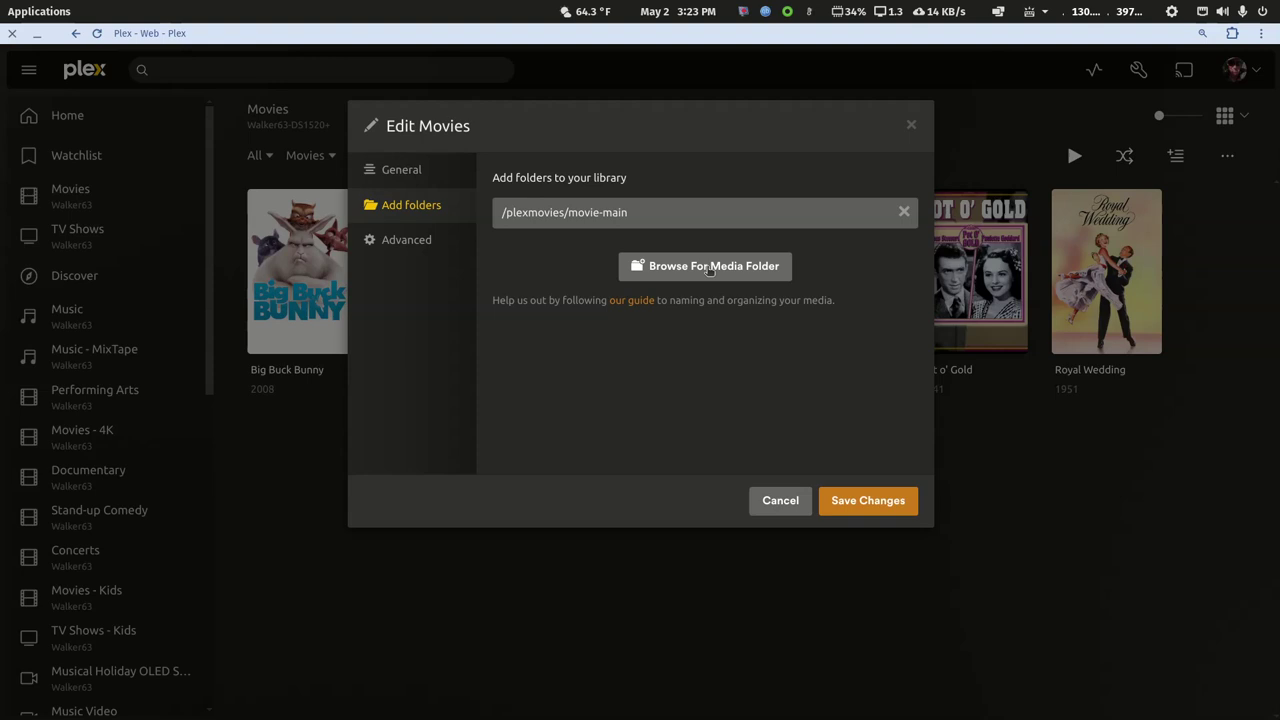
Step: Add the folder /plexmovies/movie-main-cloned to the Movies library and save the changes
left_click(709, 268)
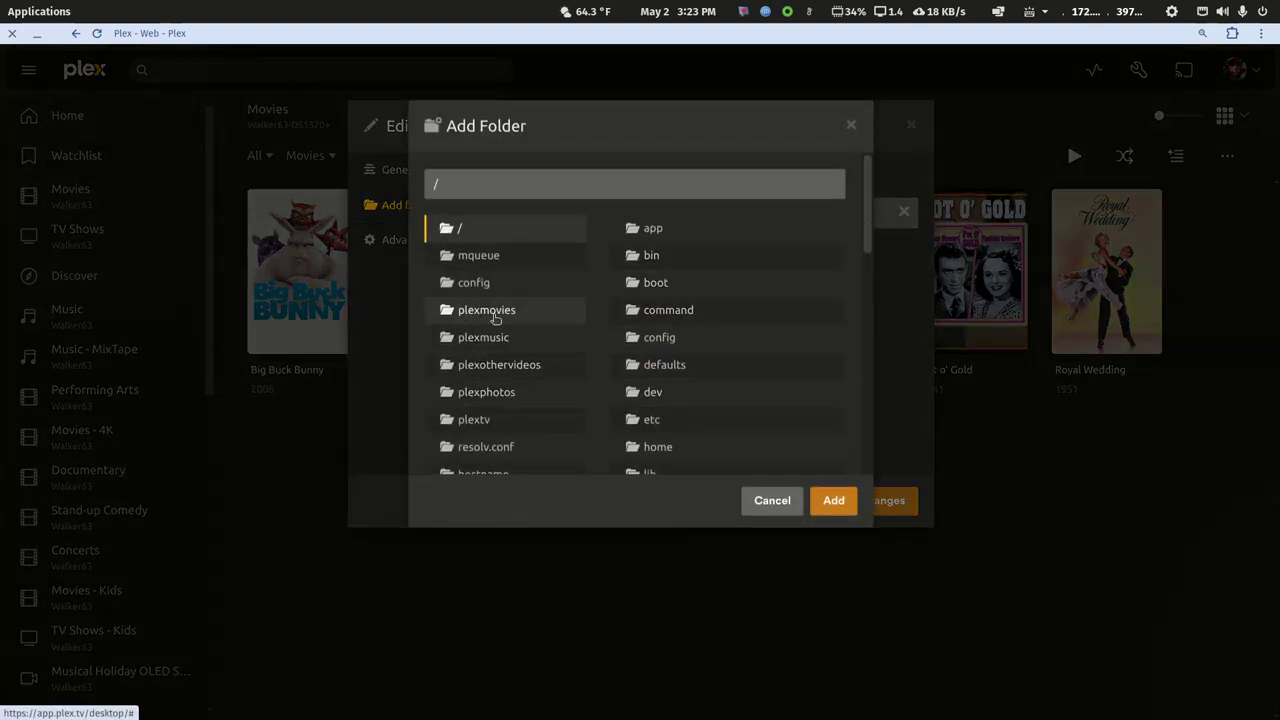
left_click(488, 314)
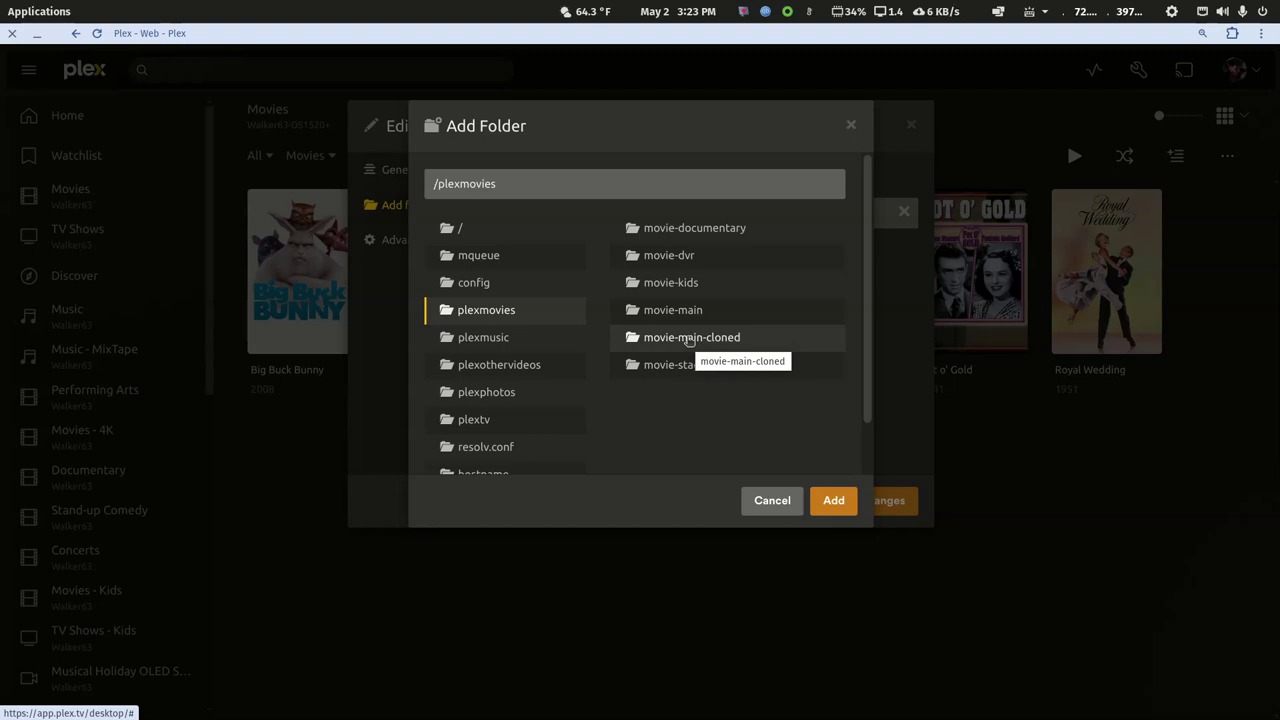
left_click(689, 339)
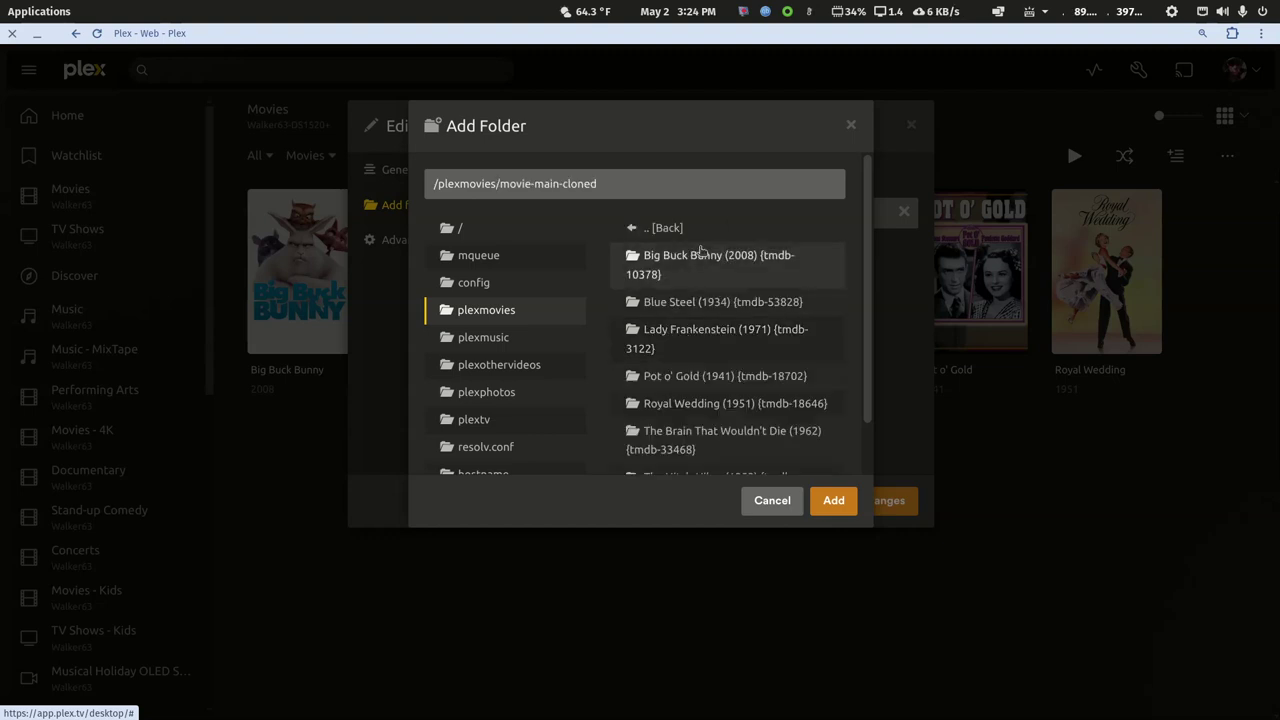
left_click(833, 501)
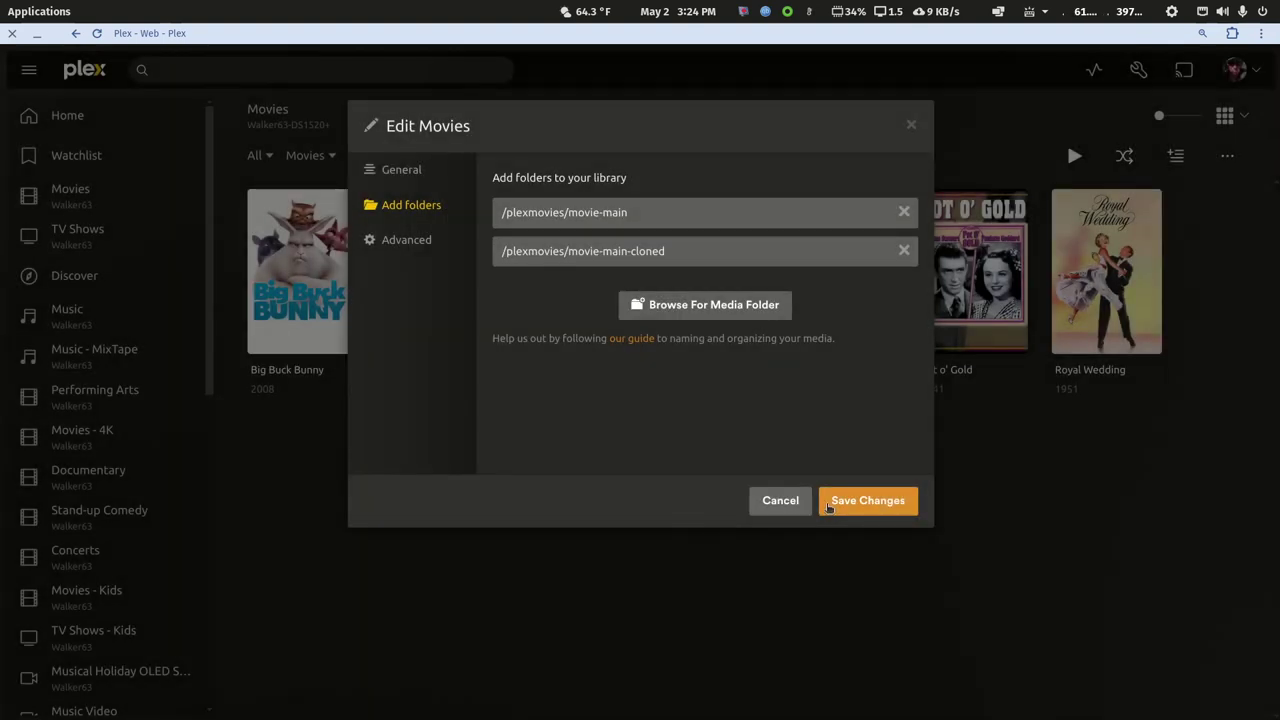
left_click(872, 502)
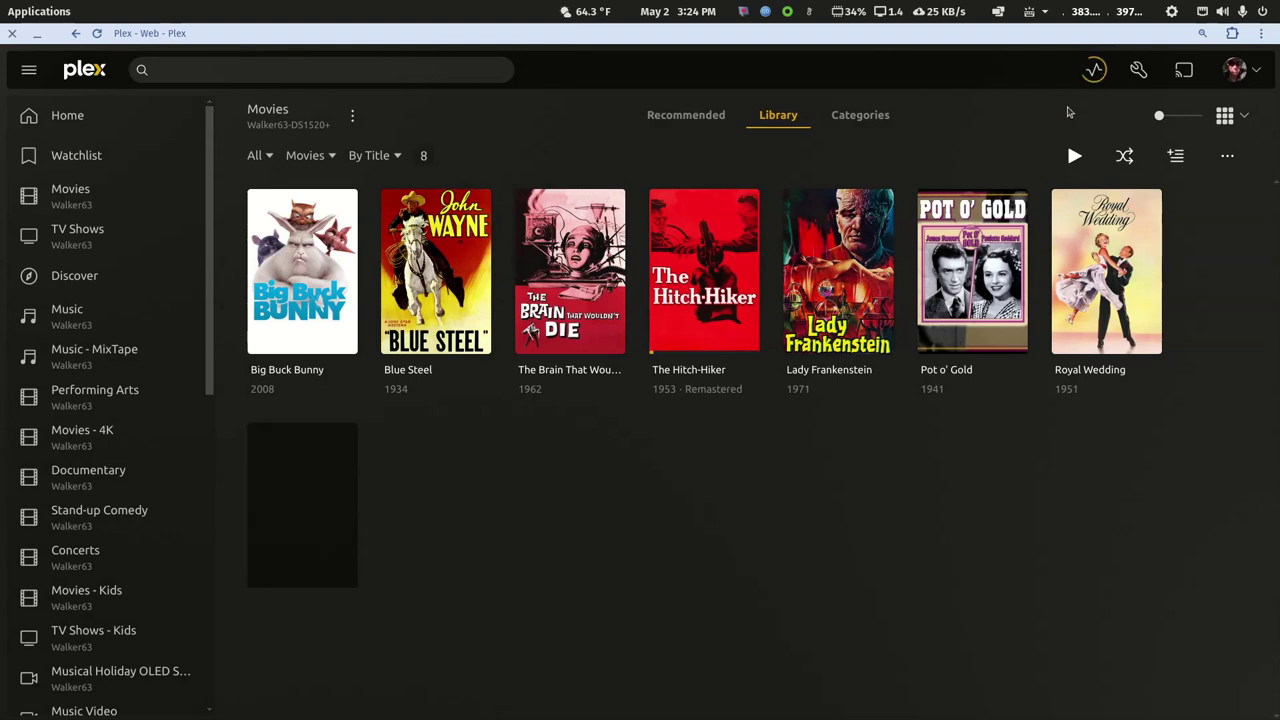
Step: Check the server's current activity, then filter the Movies library by Duplicates to review the merged entries and clear the filter
left_click(1092, 72)
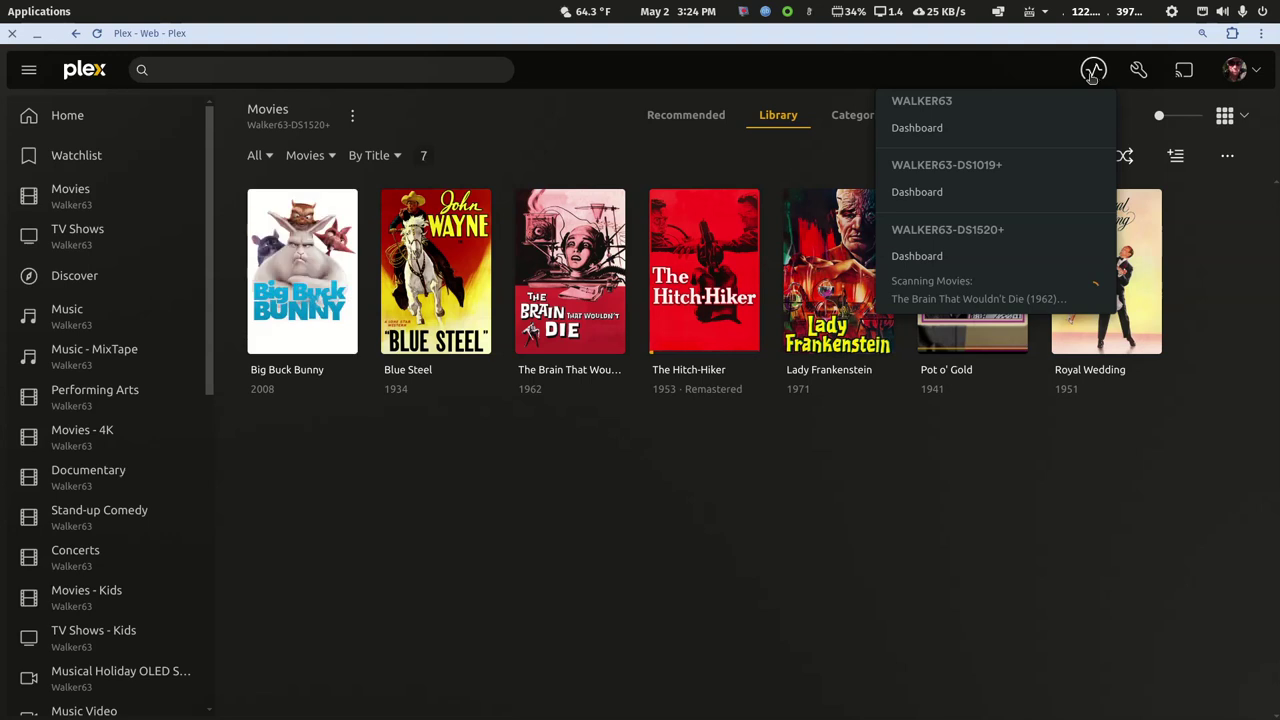
left_click(1007, 84)
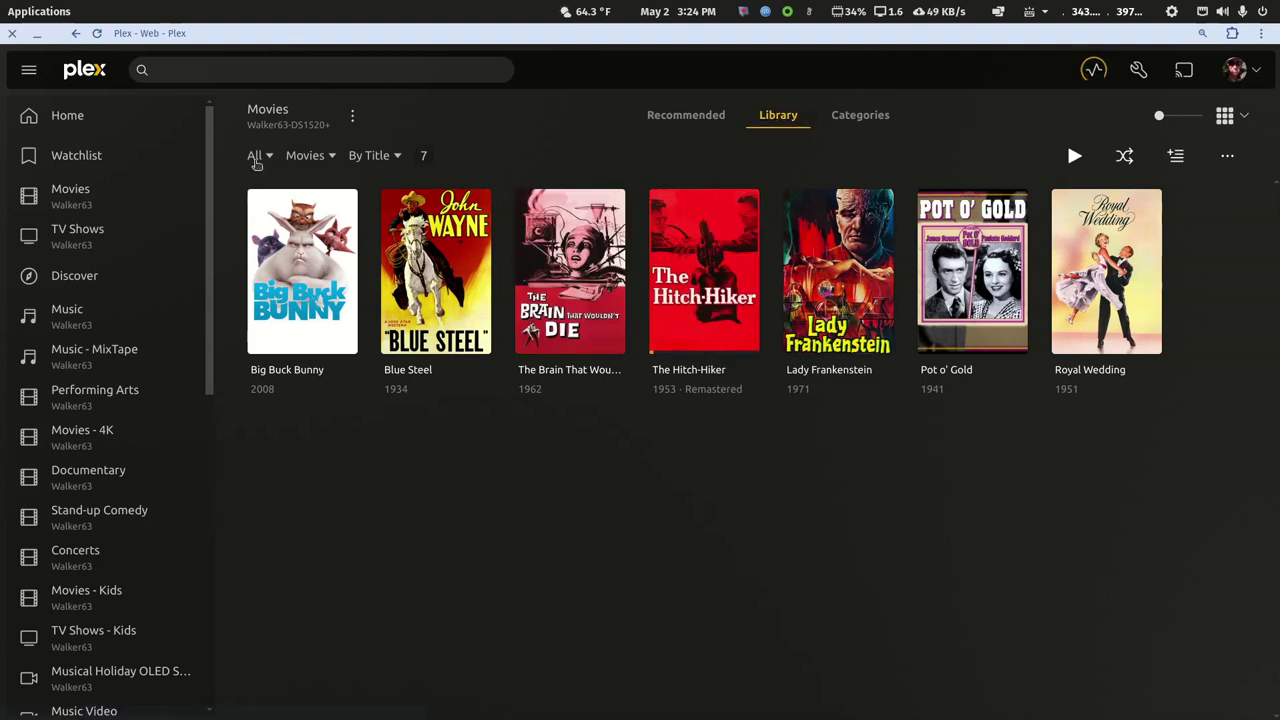
left_click(256, 158)
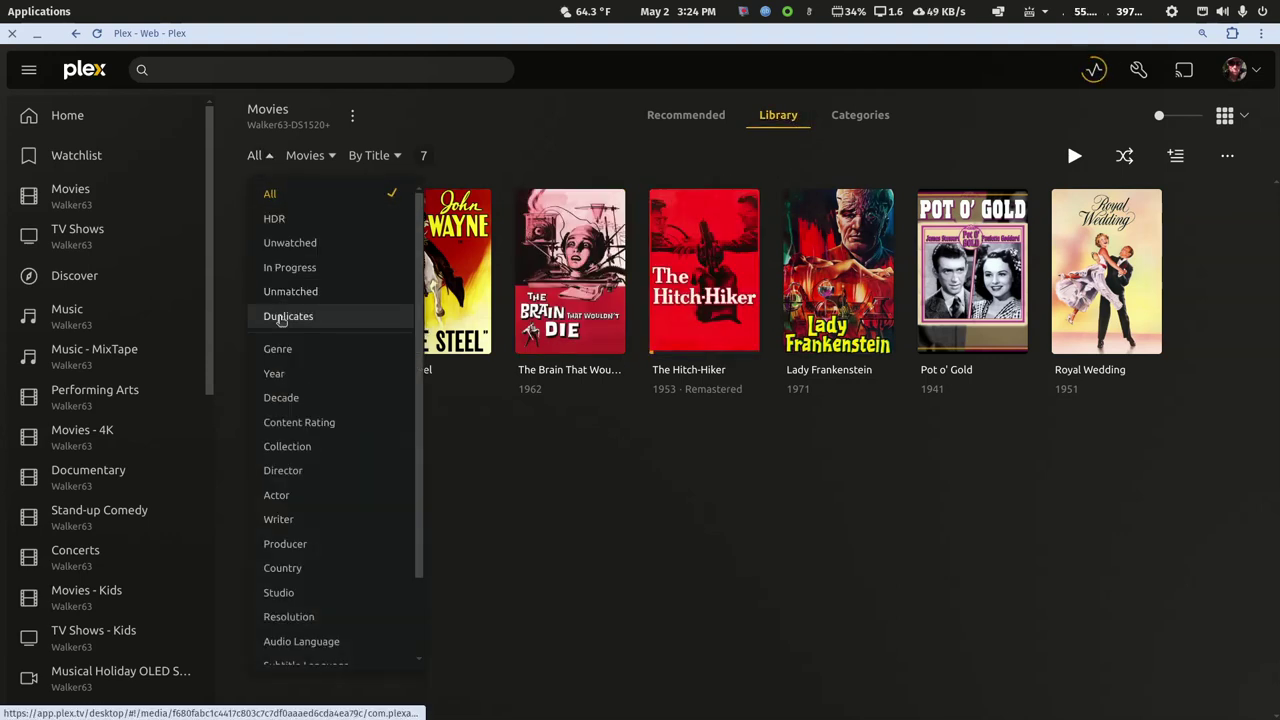
left_click(281, 318)
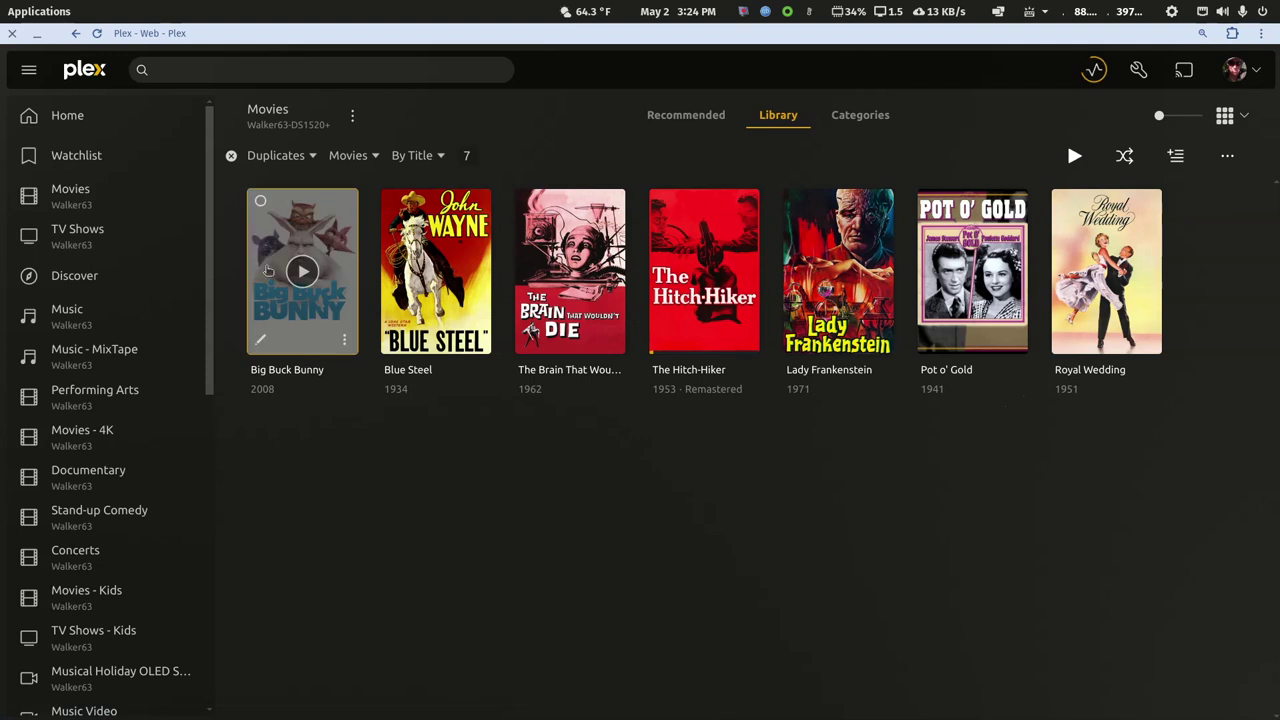
left_click(231, 159)
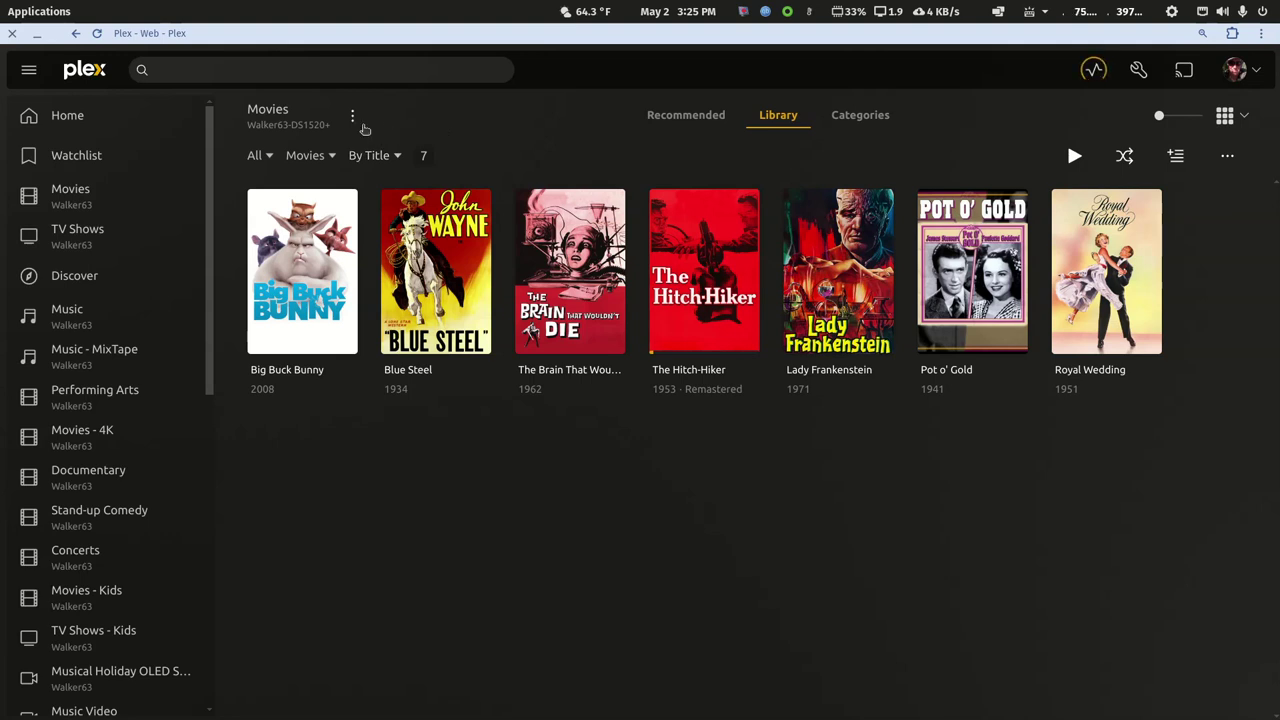
Step: Remove the /plexmovies/movie-main folder from the Movies library and save the changes
left_click(352, 117)
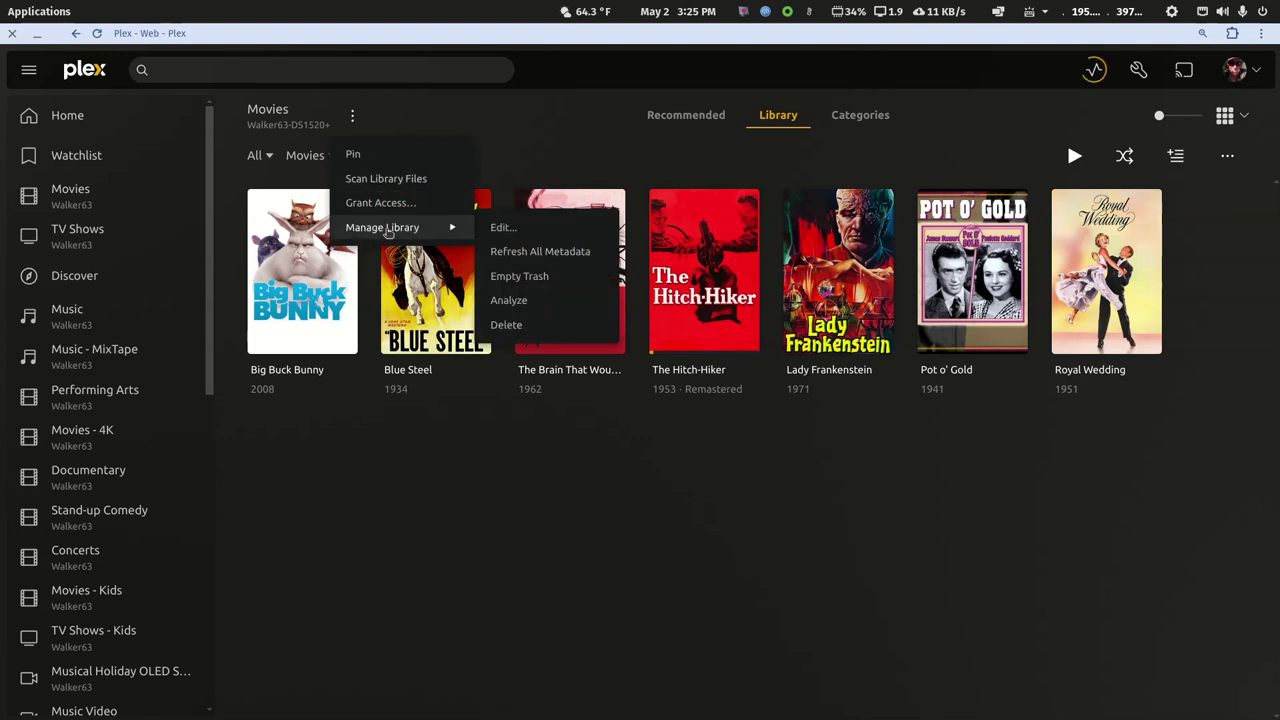
mouse_move(452, 232)
left_click(497, 228)
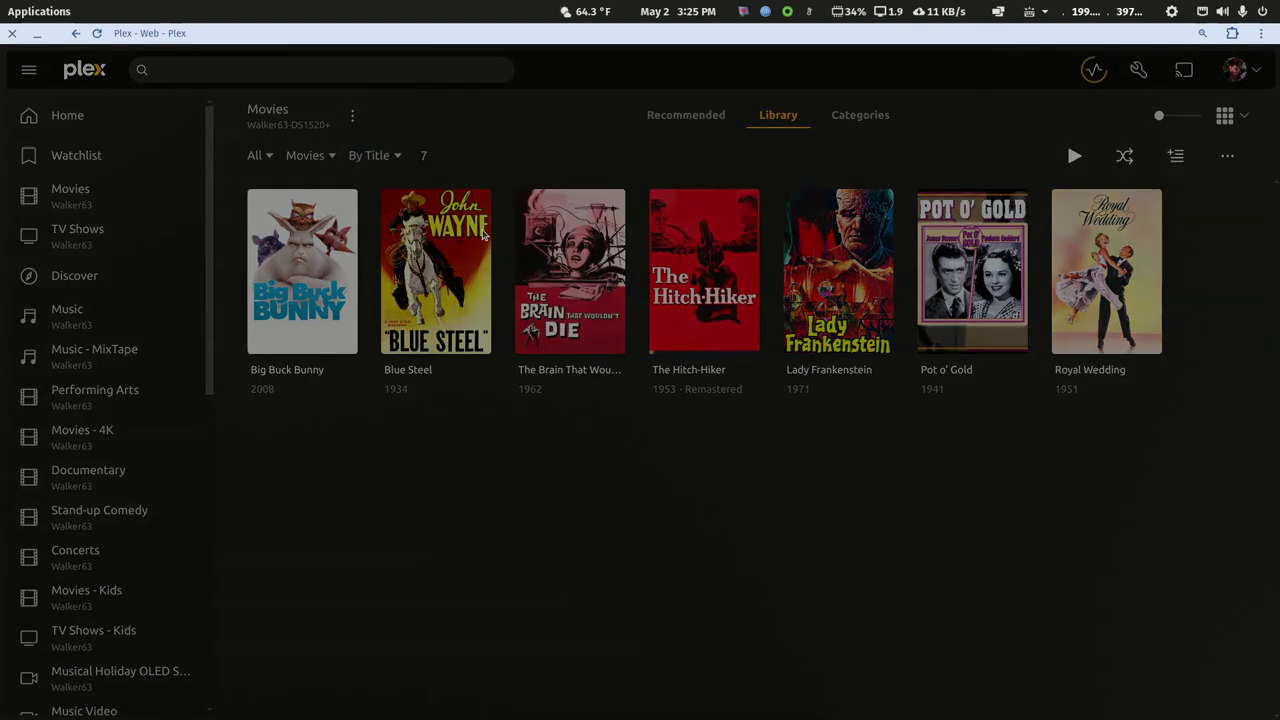
left_click(414, 204)
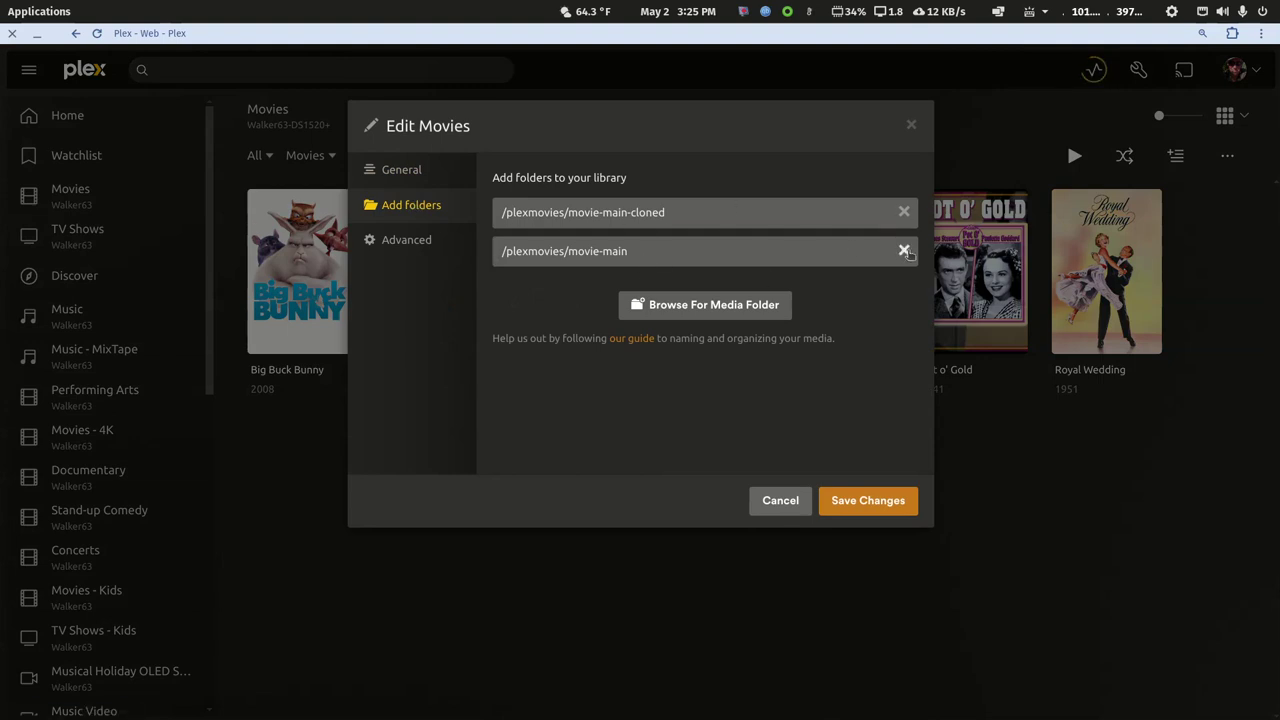
left_click(904, 250)
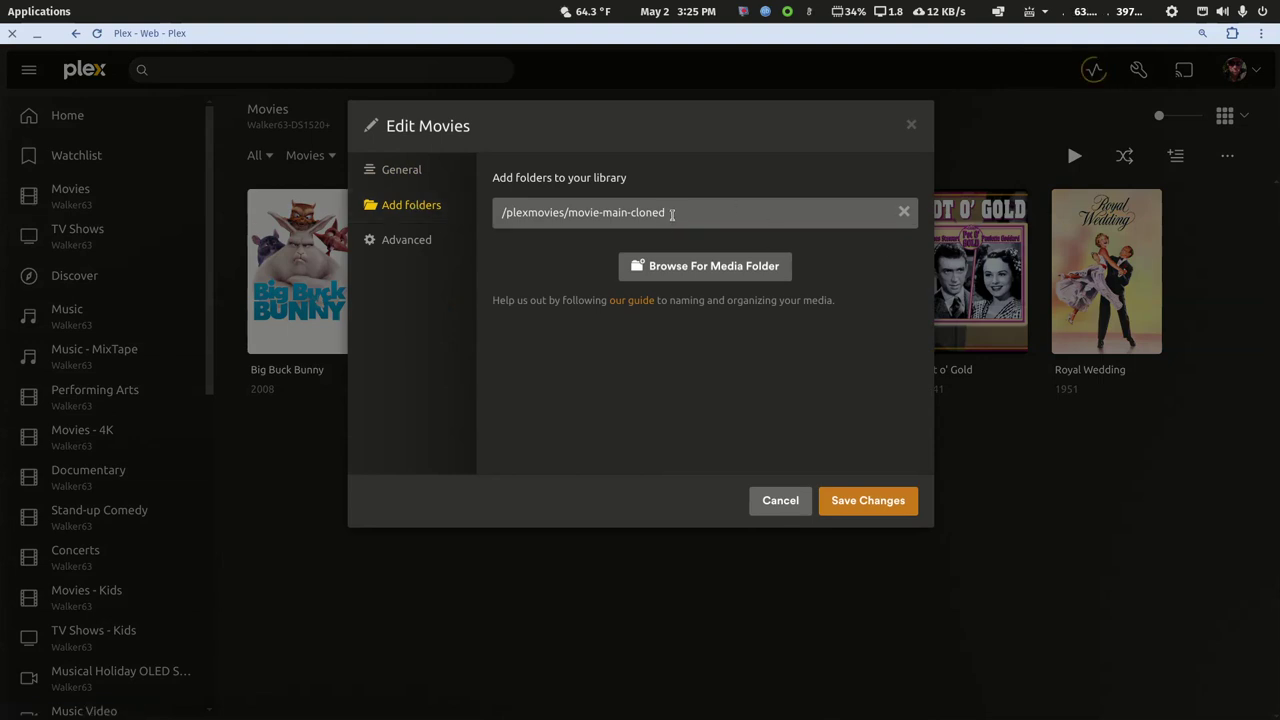
left_click(866, 503)
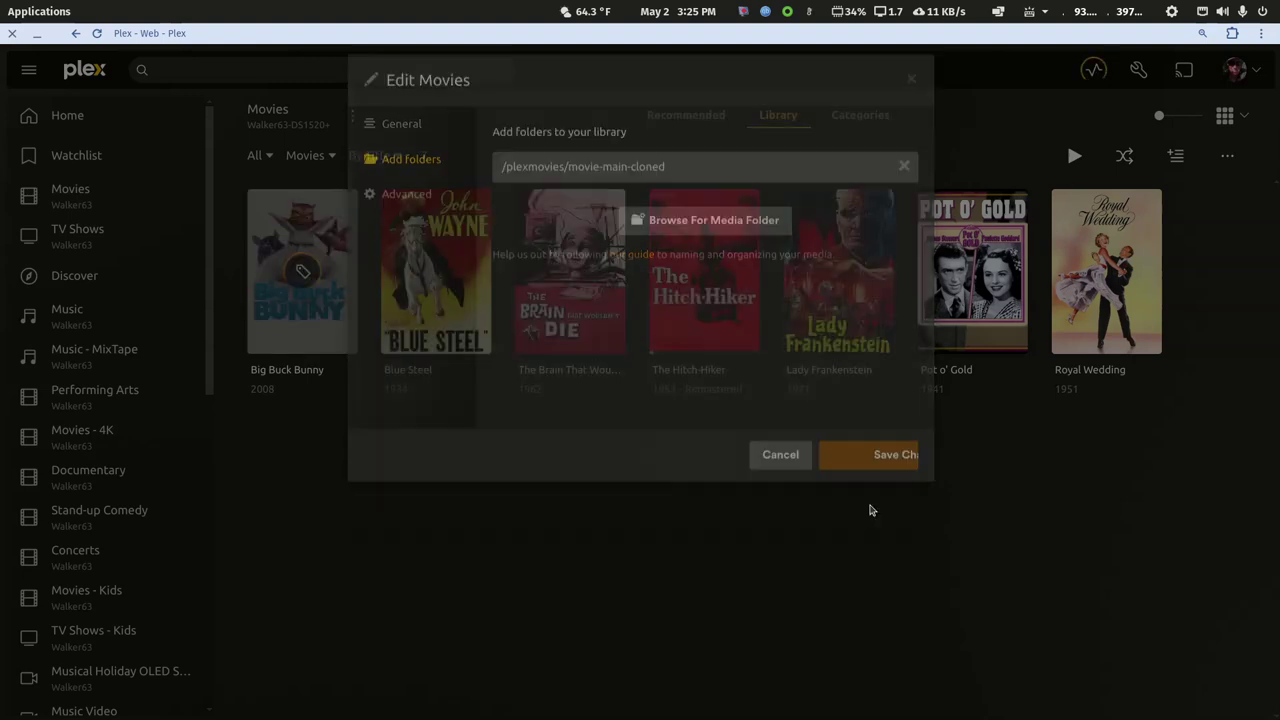
Step: Check the server's current activity, then scan the Movies library files
left_click(1094, 70)
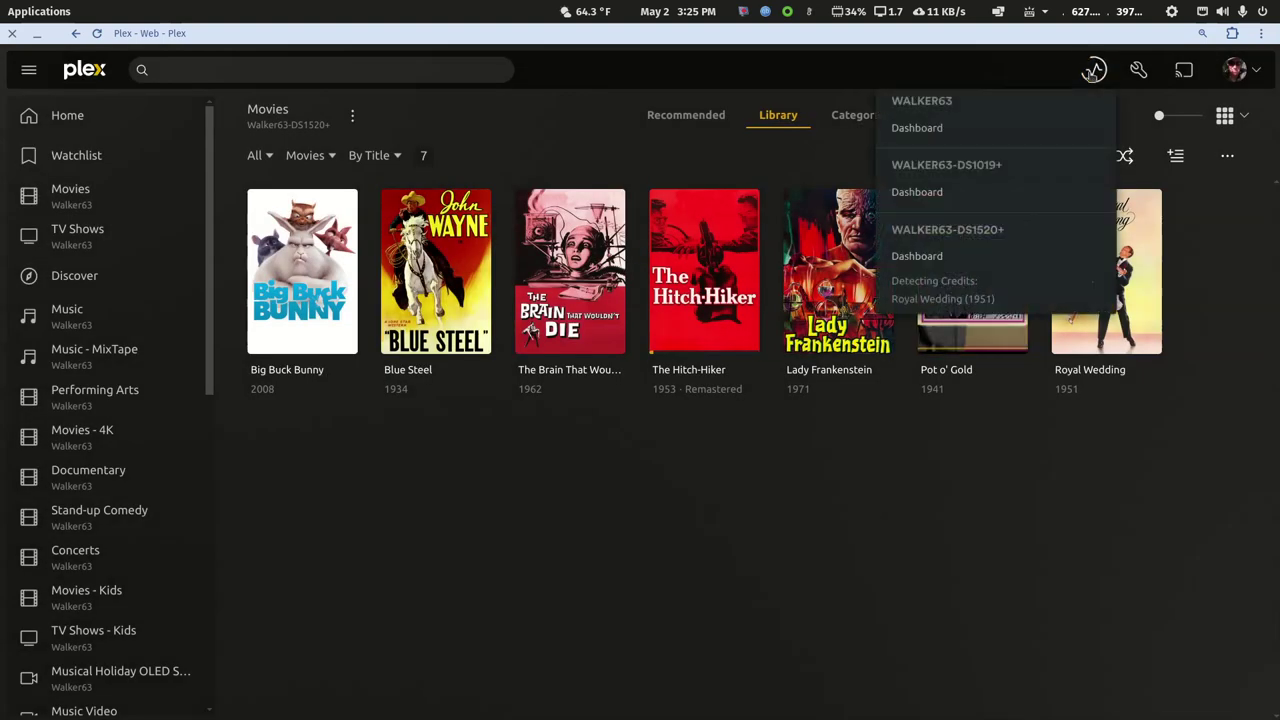
left_click(752, 514)
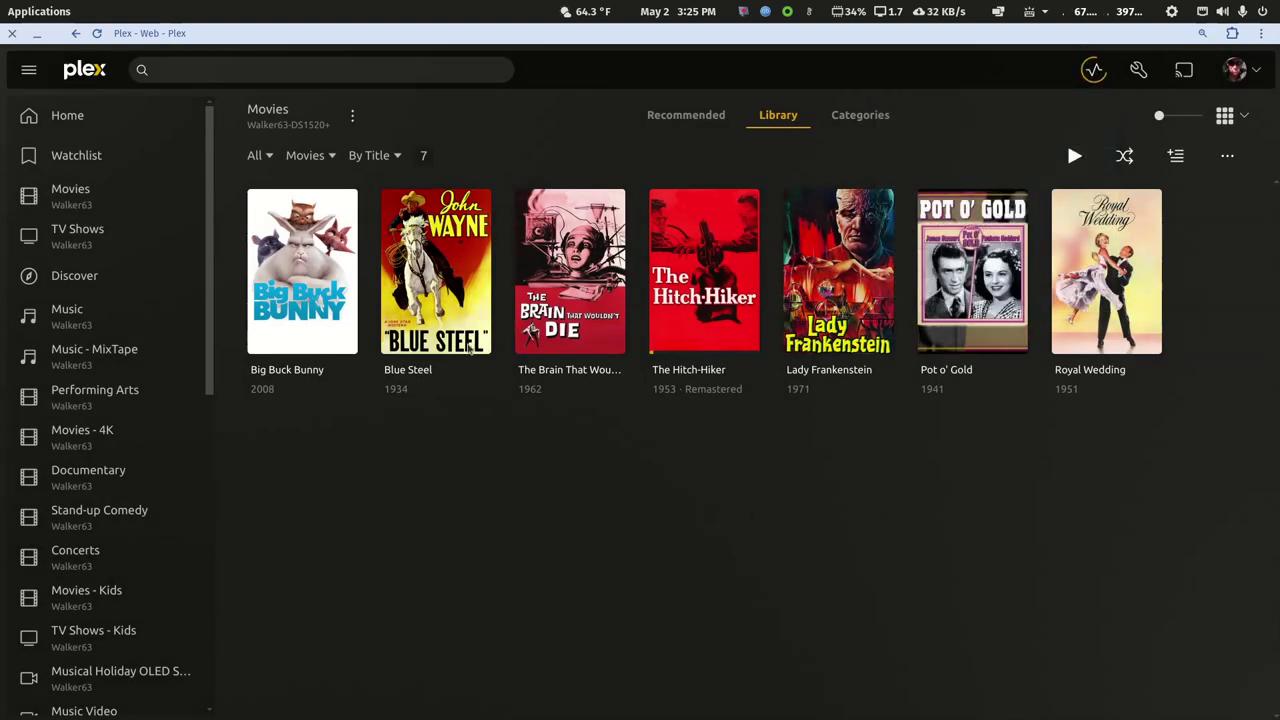
left_click(354, 117)
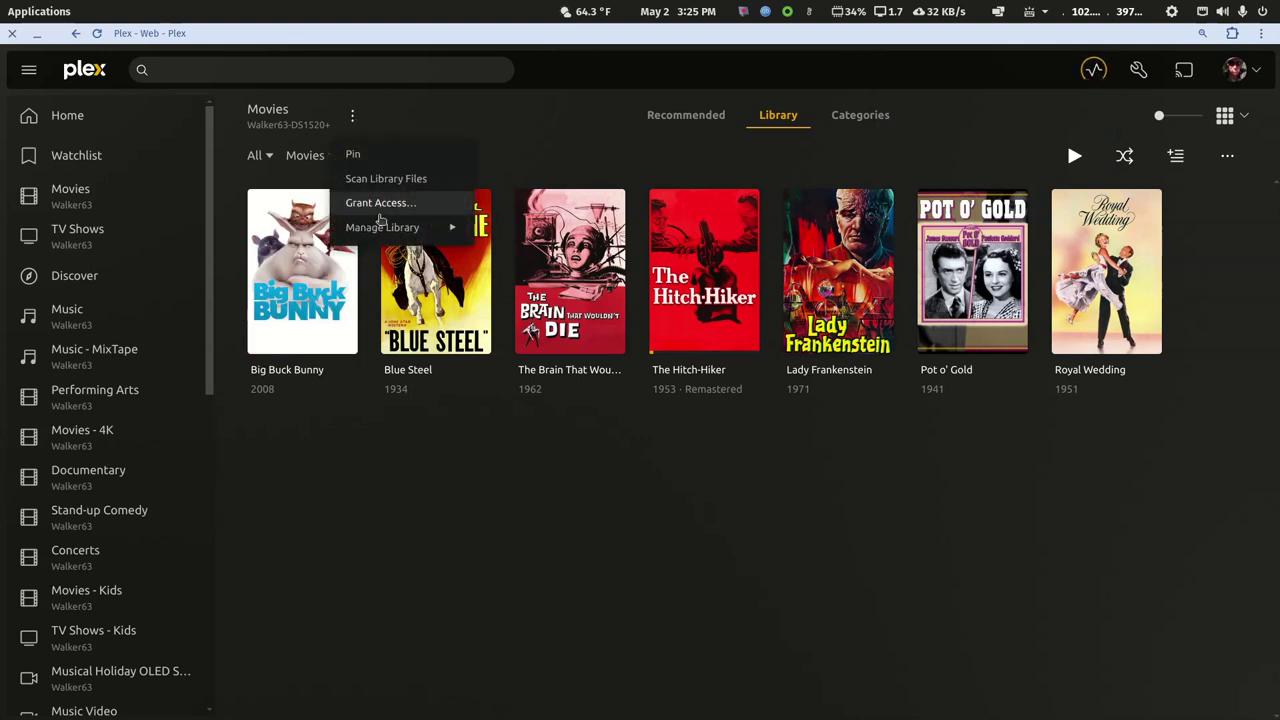
mouse_move(379, 230)
left_click(428, 179)
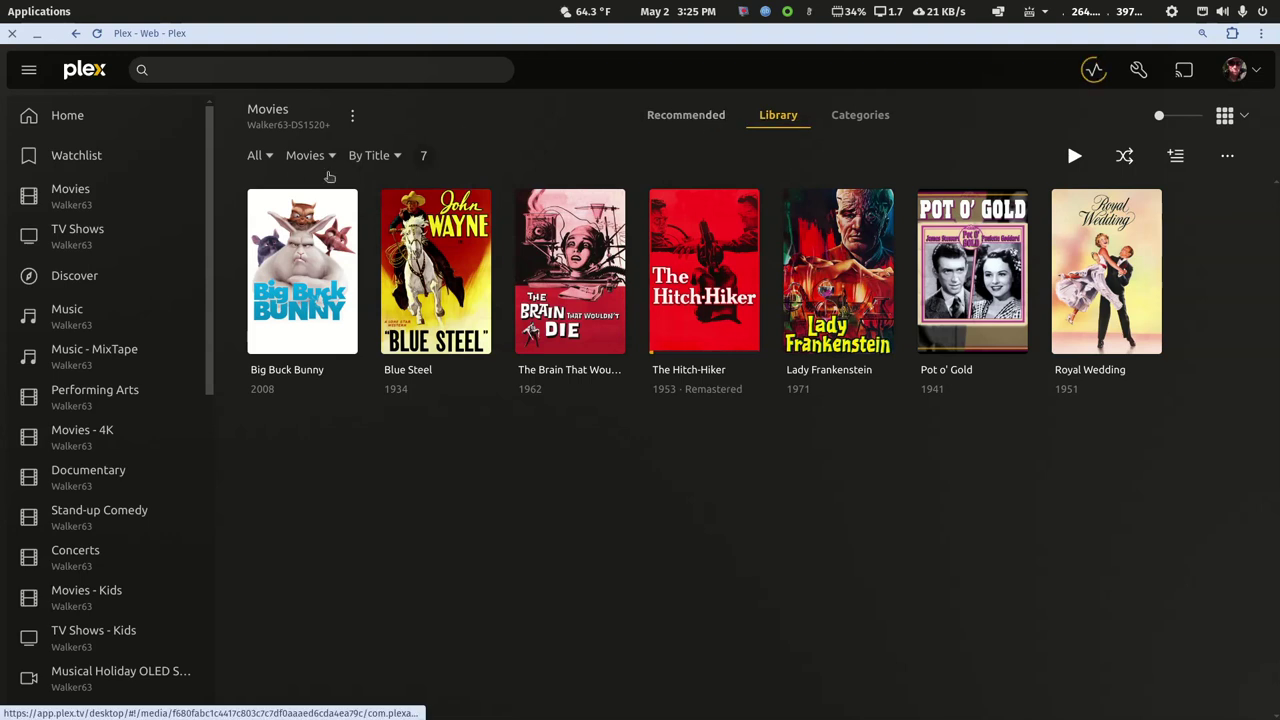
Step: Filter the Movies library by Duplicates and check the server activity again
left_click(256, 156)
left_click(285, 315)
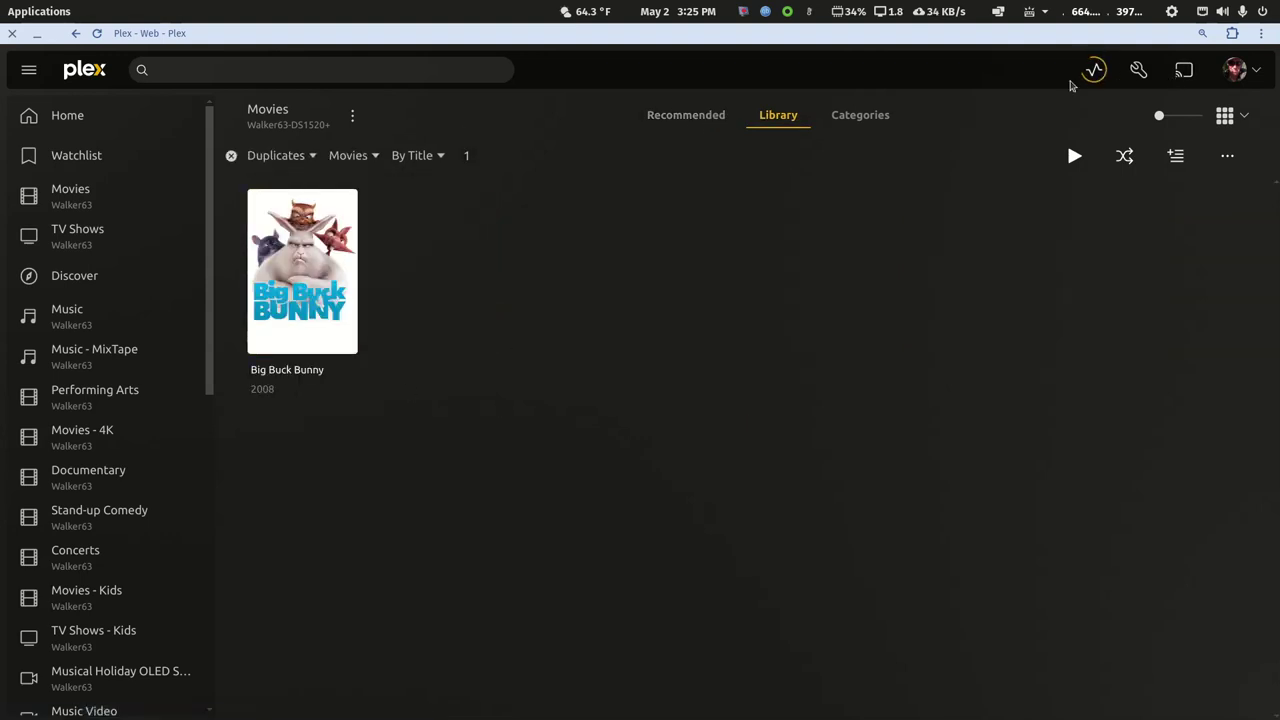
left_click(1093, 70)
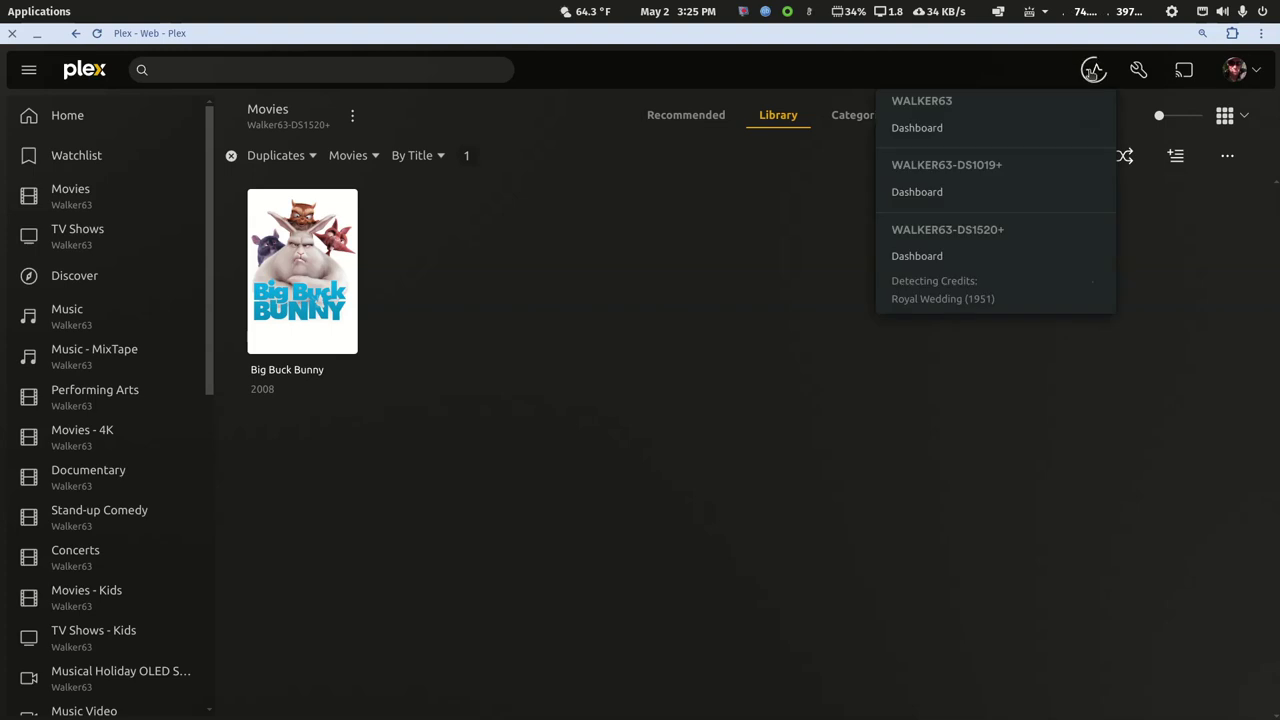
left_click(1092, 74)
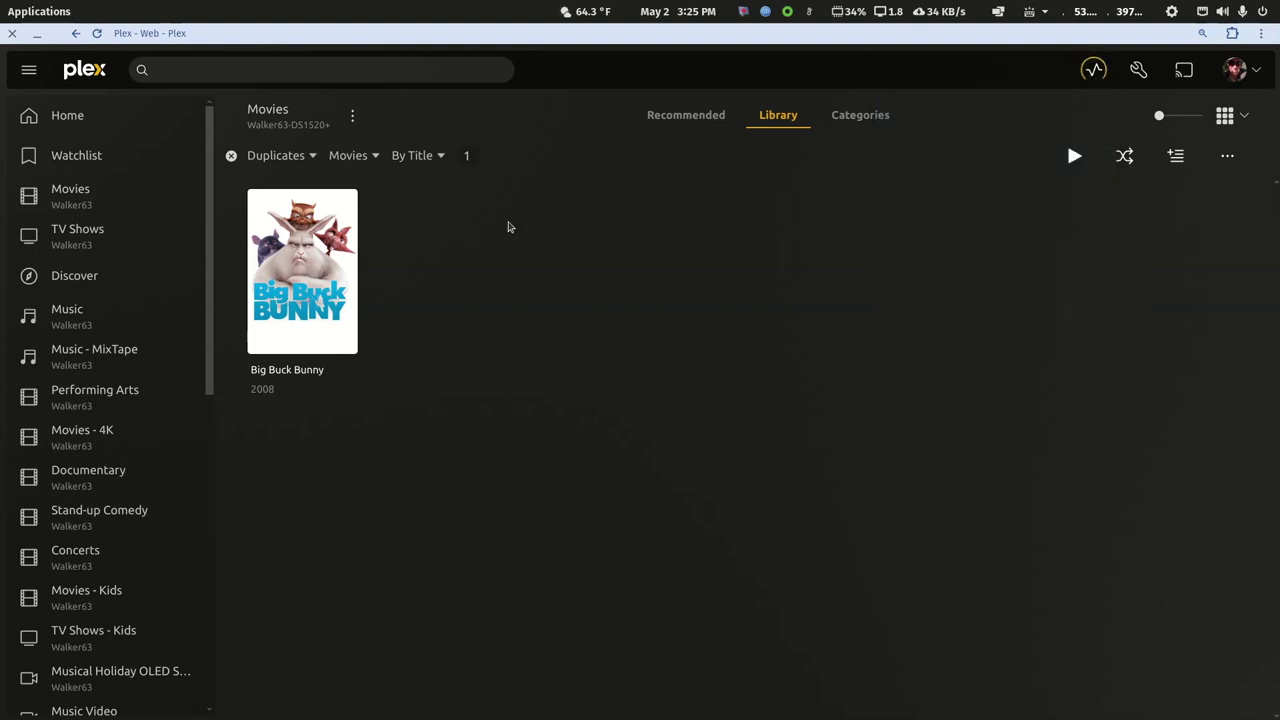
Step: Review the file paths in Big Buck Bunny's info, close its editor without saving and clear the Duplicates filter
left_click(261, 342)
left_click(394, 350)
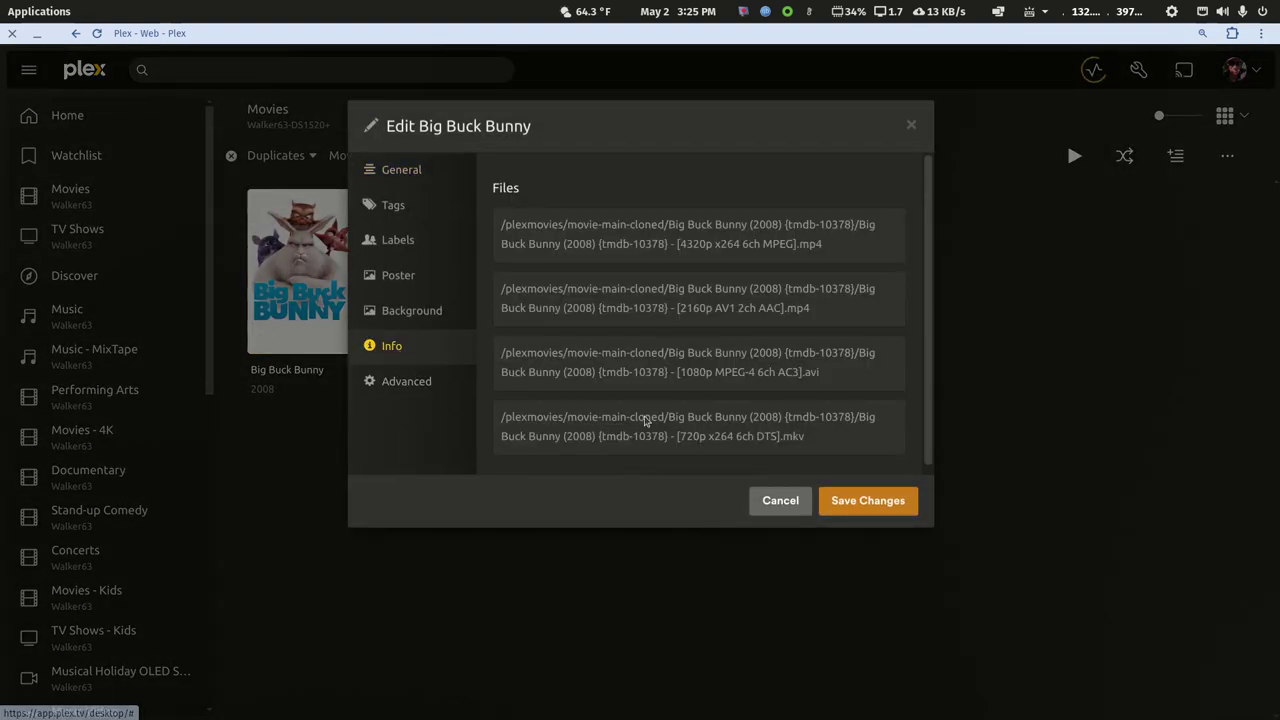
scroll(645, 421, "down", 1)
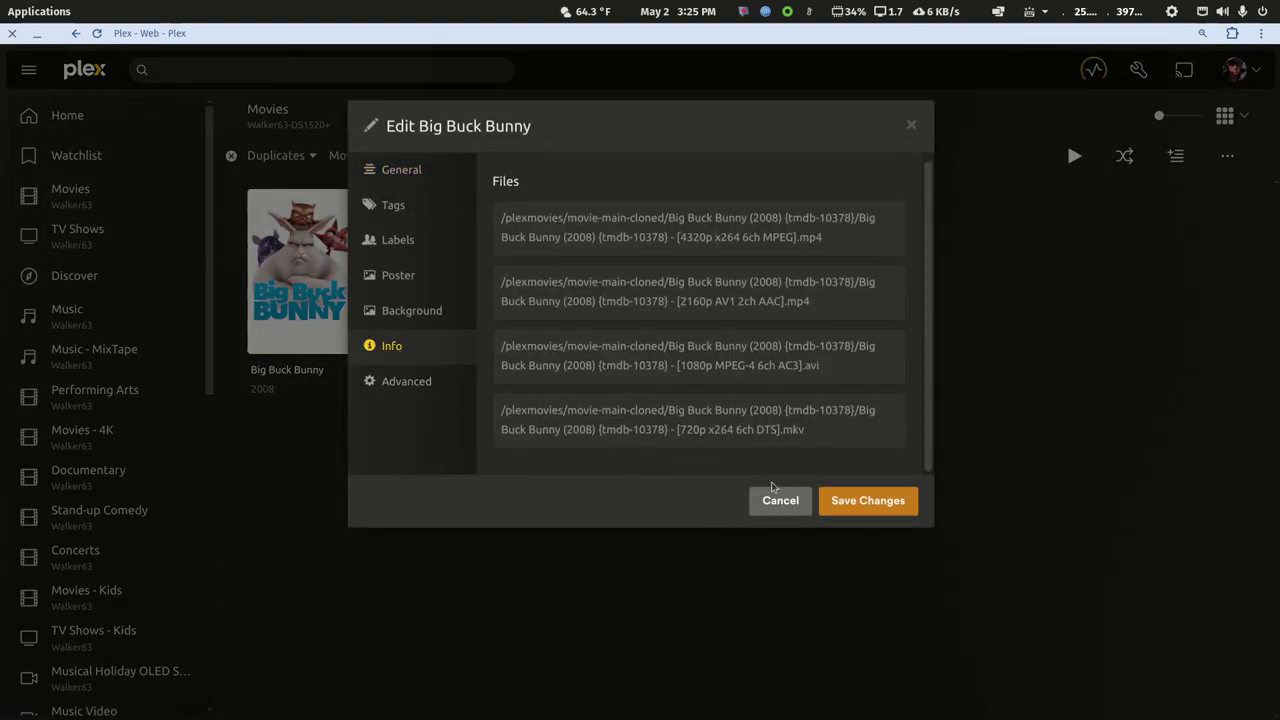
left_click(786, 503)
left_click(231, 156)
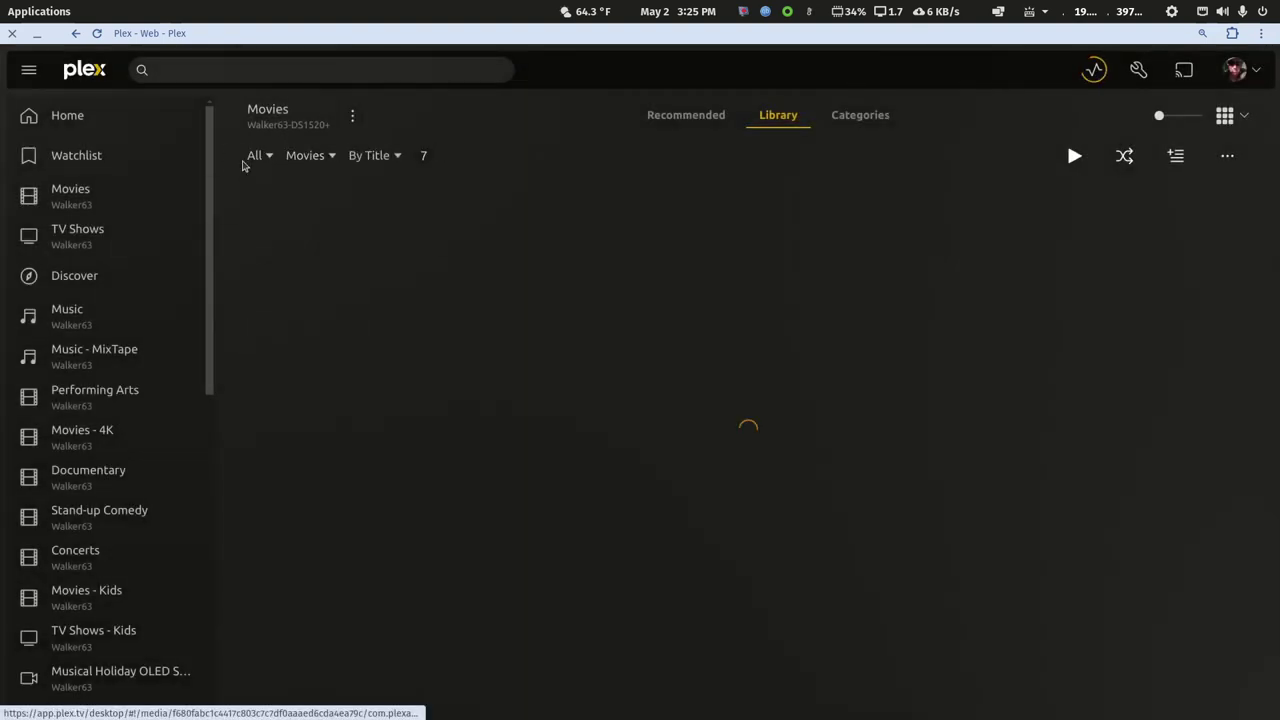
Step: Restore the Plex window to its smaller size and review the scanning and trash options in the server's Library settings
double_click(762, 38)
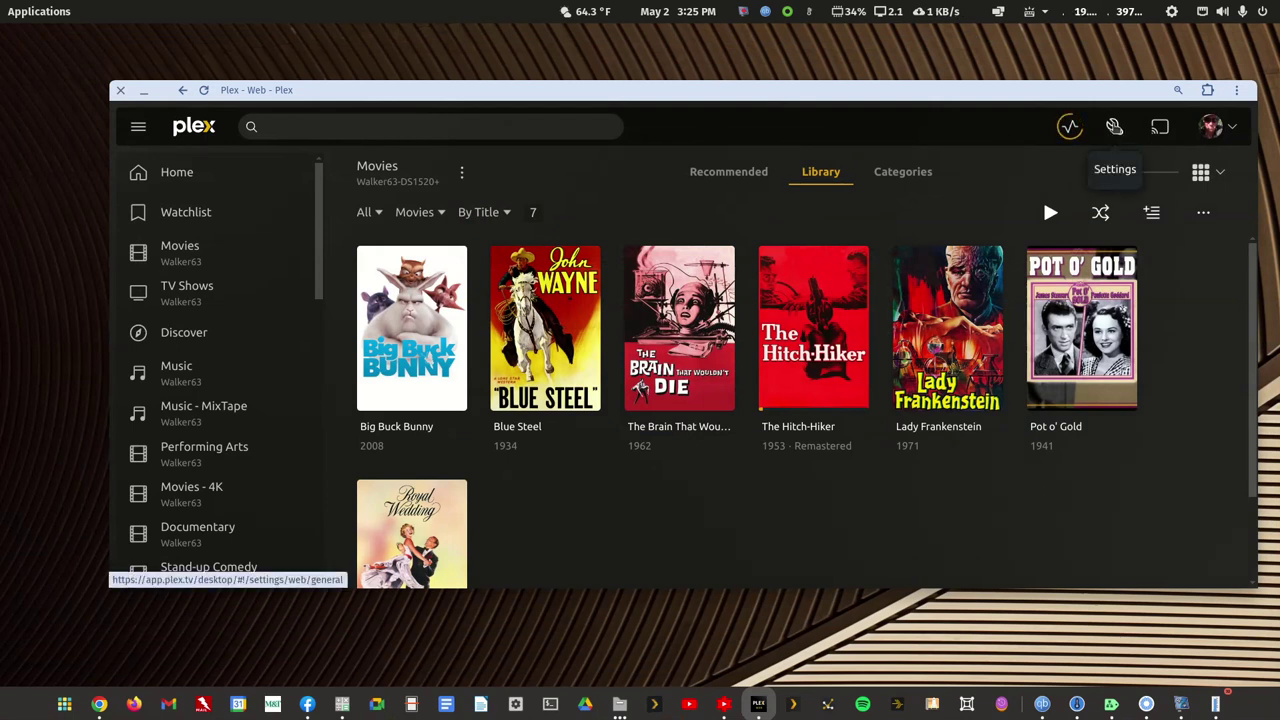
left_click(1114, 127)
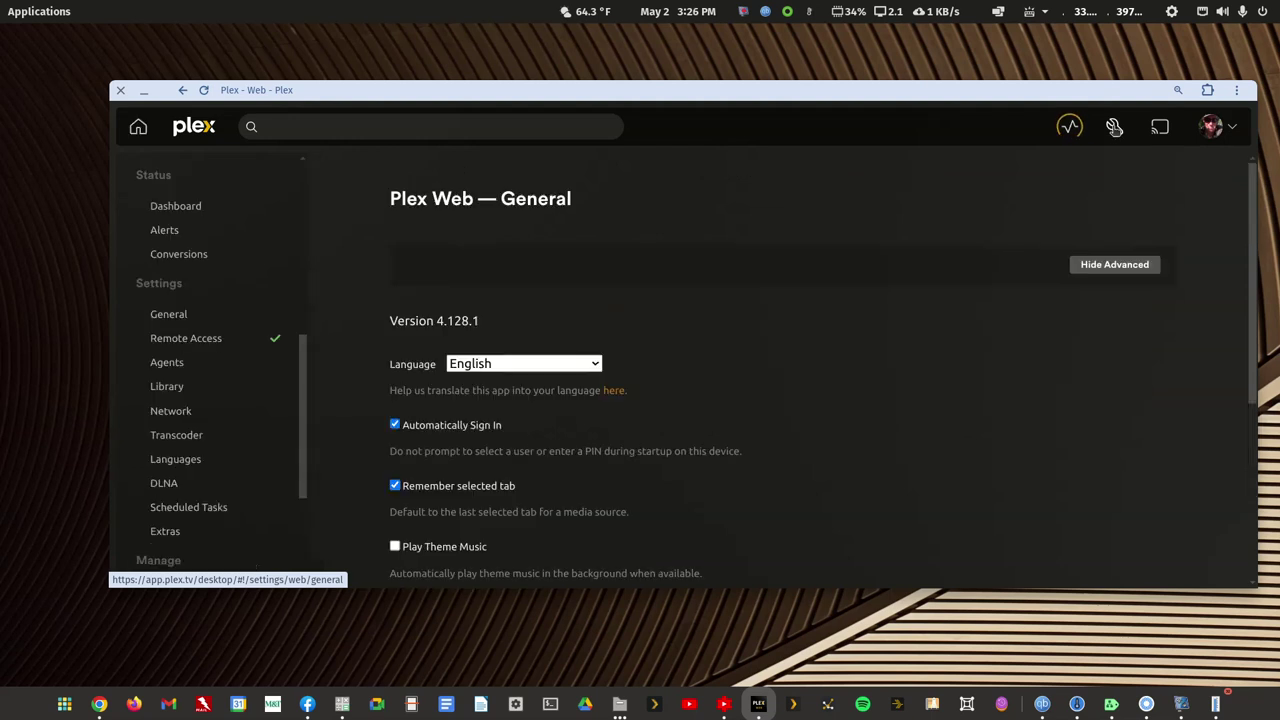
scroll(172, 459, "down", 2)
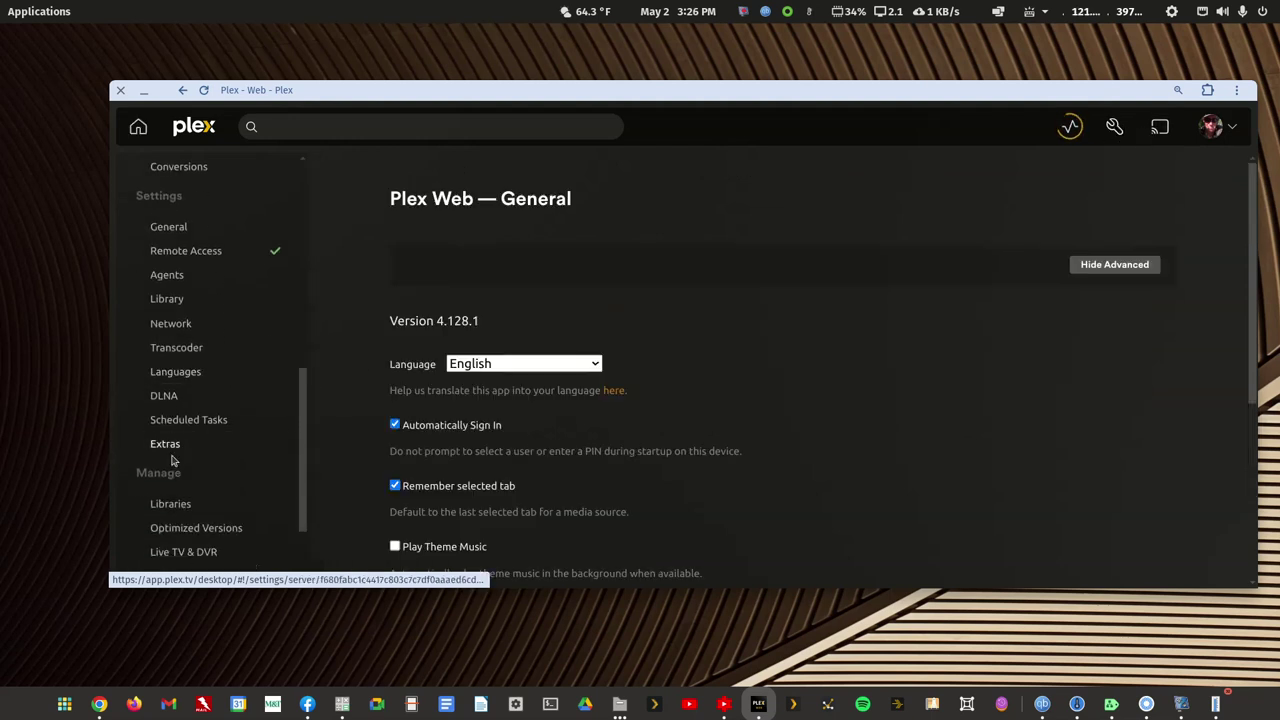
scroll(174, 448, "down", 2)
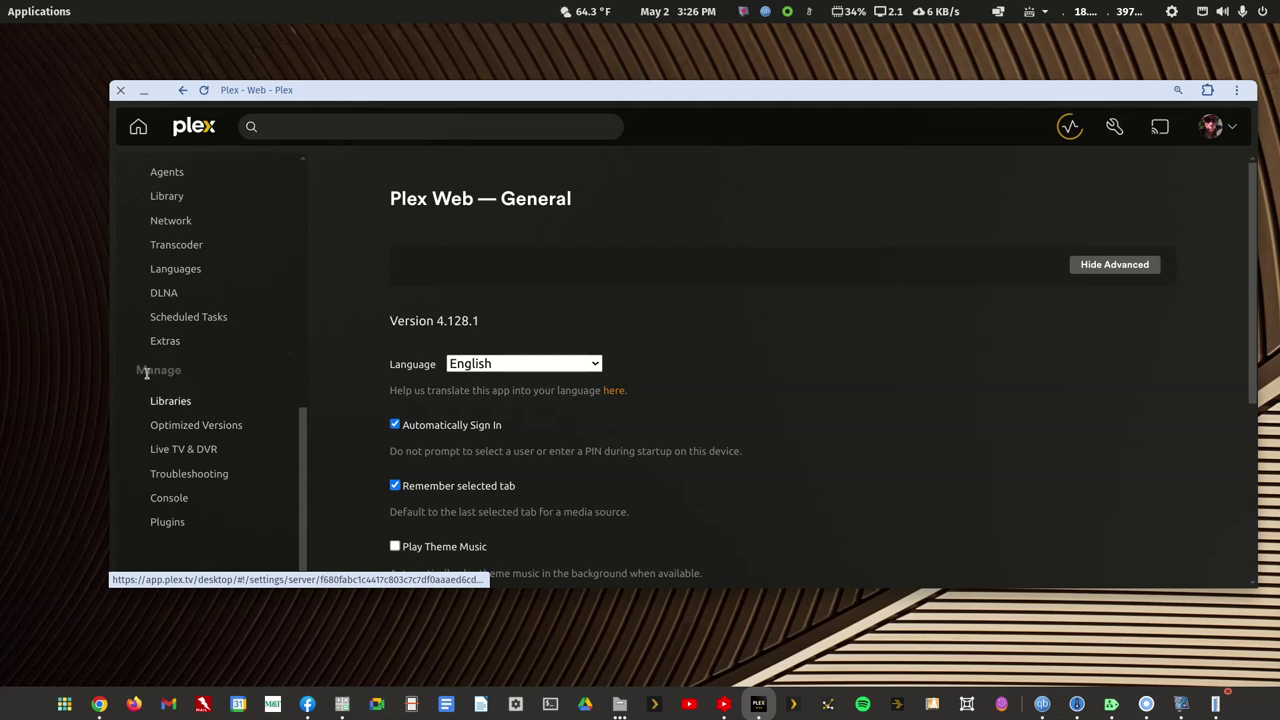
scroll(163, 400, "up", 5)
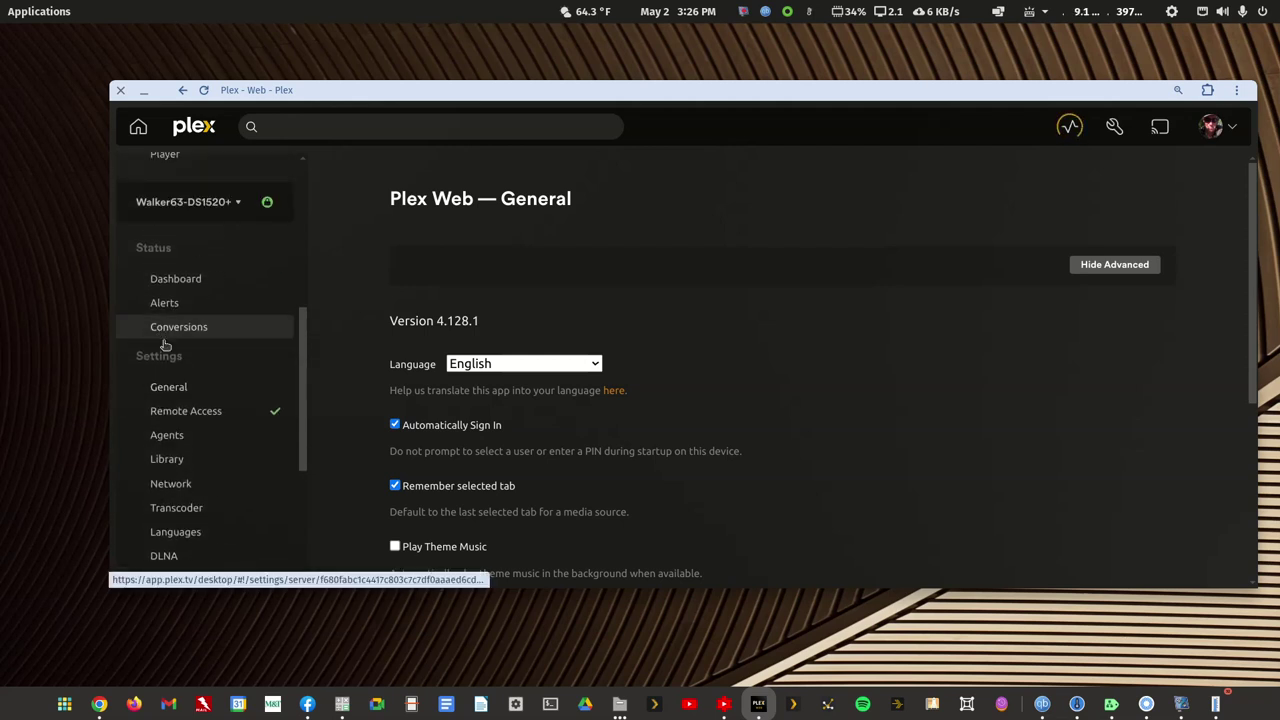
left_click(170, 464)
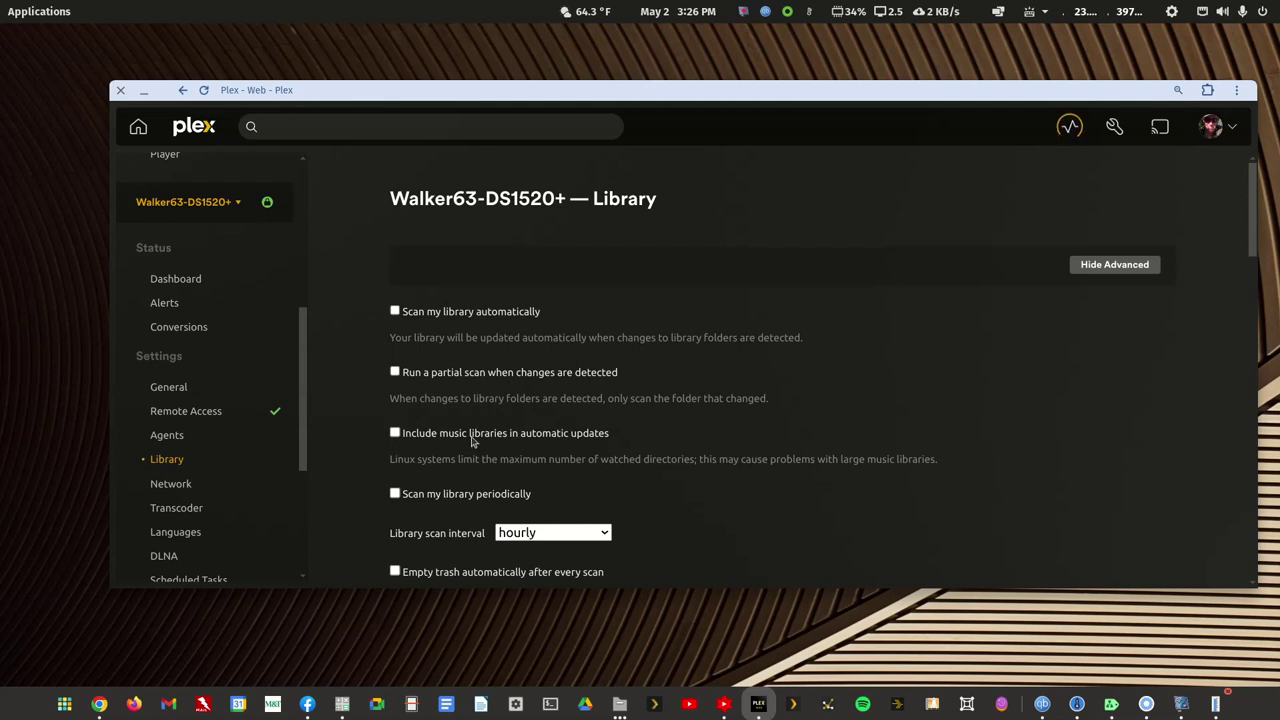
scroll(473, 441, "down", 3)
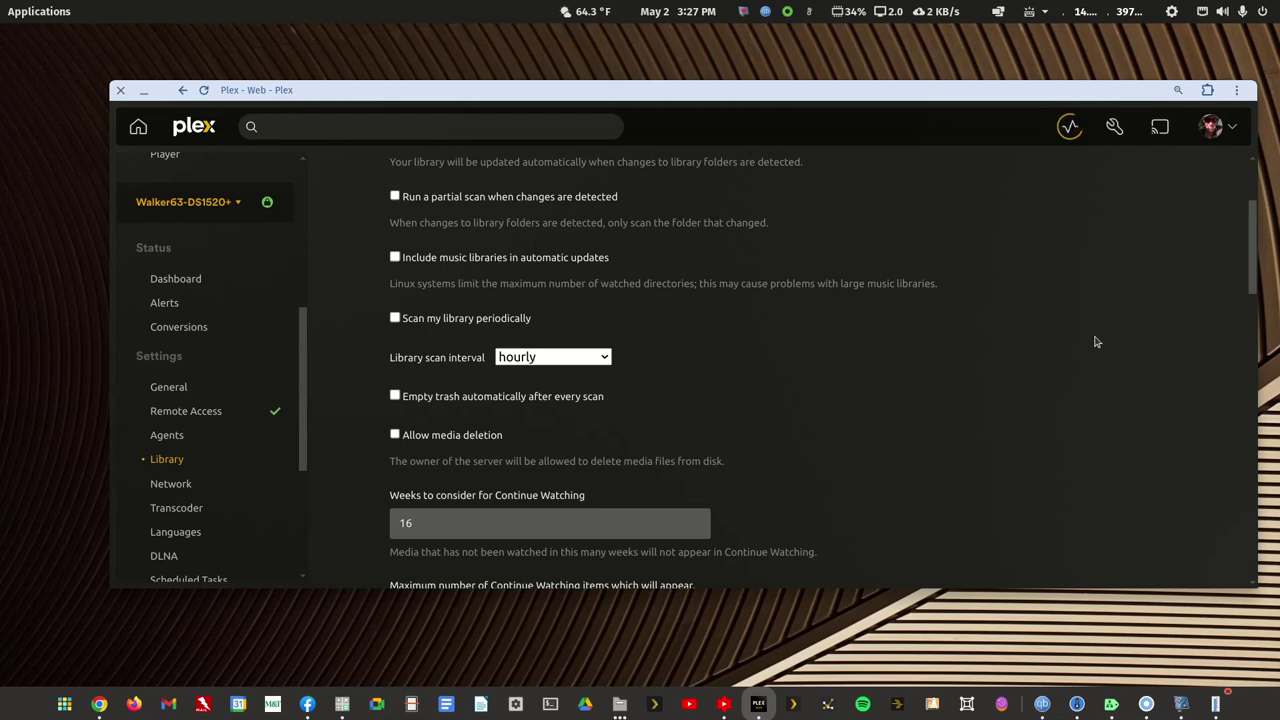
scroll(980, 342, "up", 3)
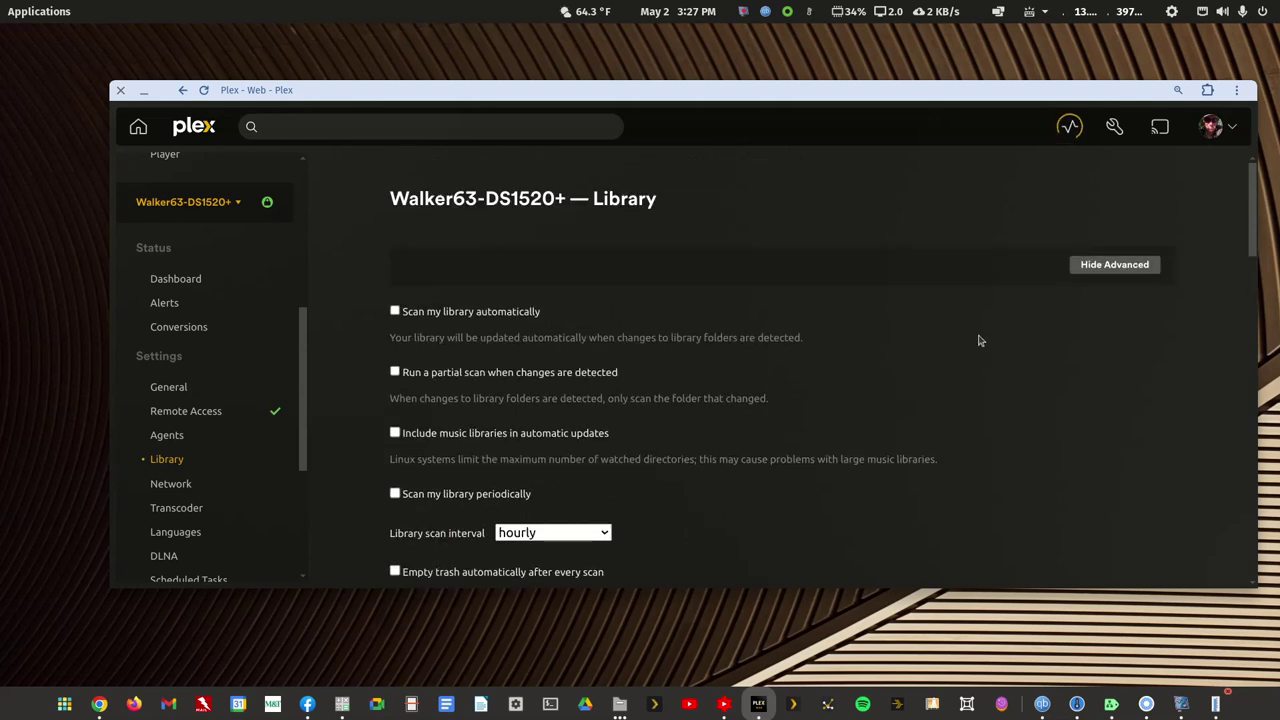
Step: Switch to the file manager, inspect the Blue Steel (1934) folder inside movie-main-cloned, then return to Plex
left_click_drag(345, 85, 335, 175)
left_click(717, 117)
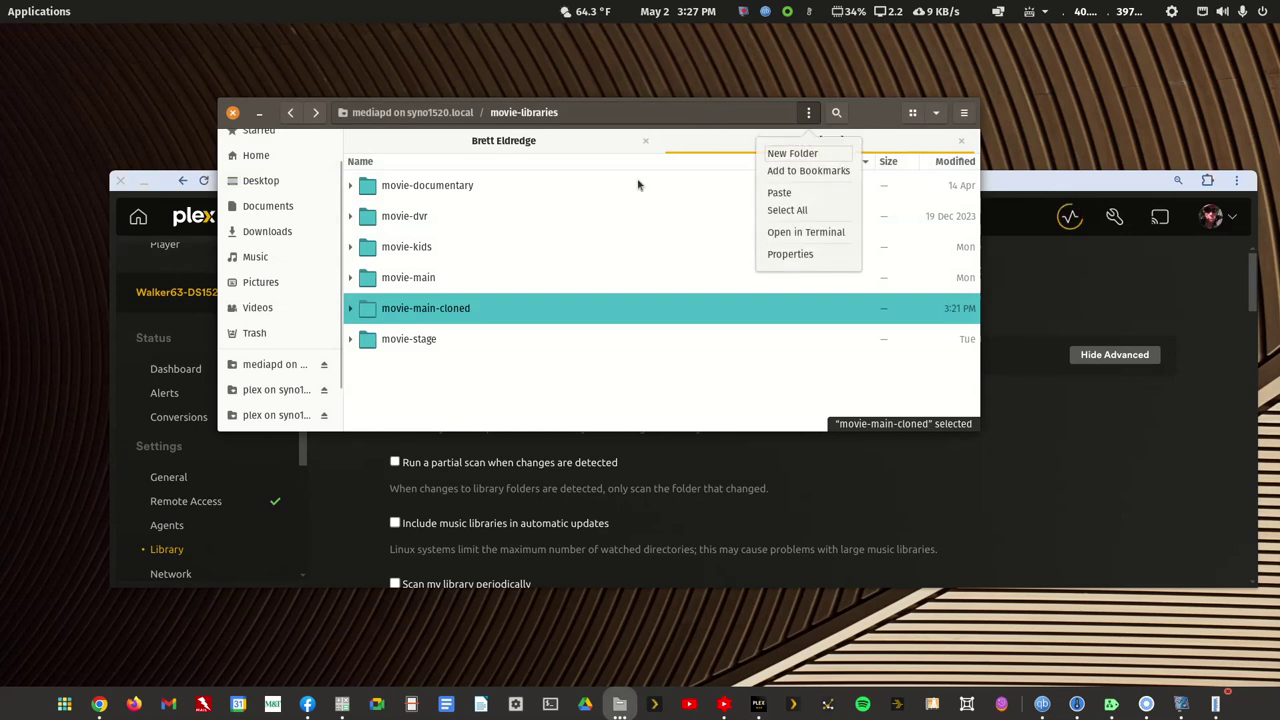
left_click(410, 314)
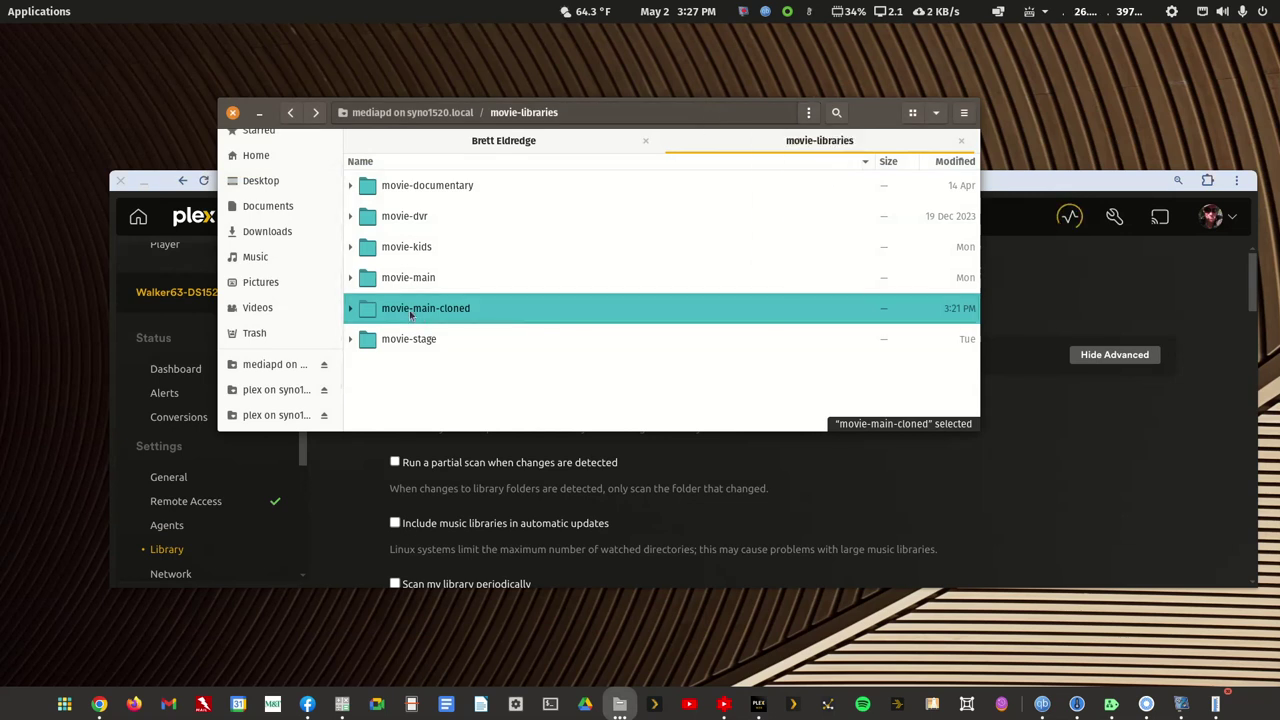
double_click(410, 314)
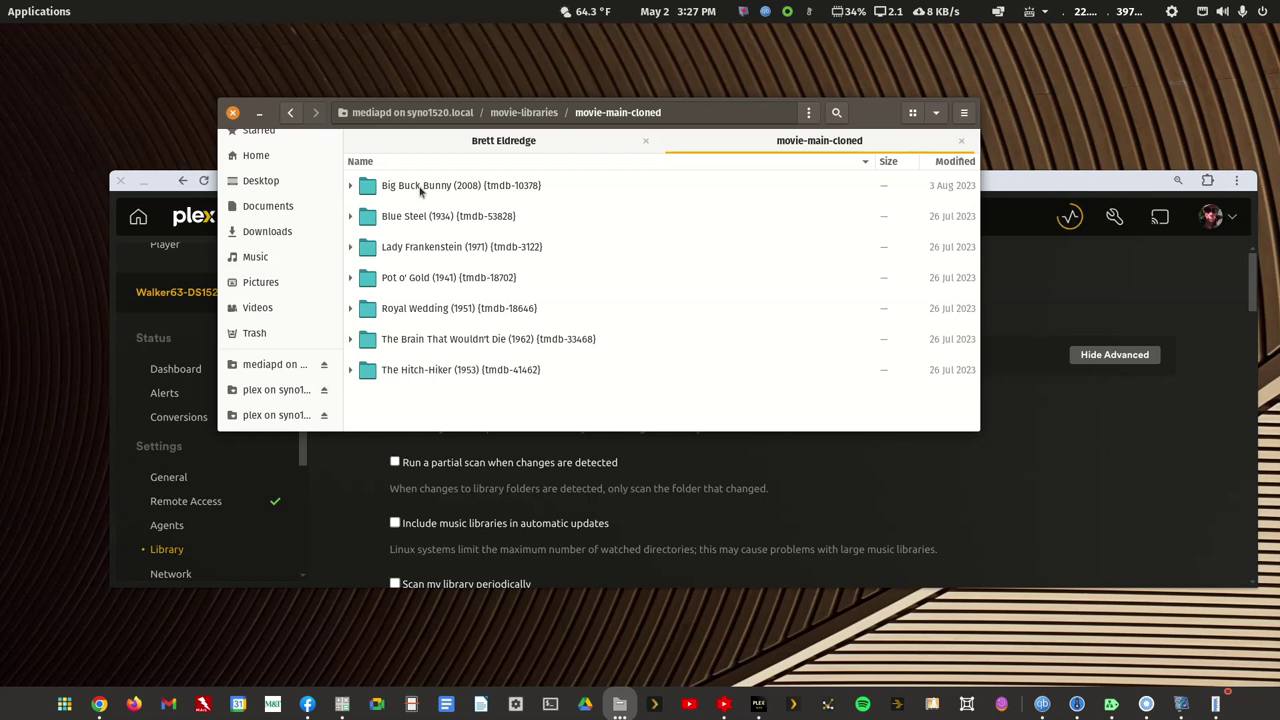
double_click(418, 219)
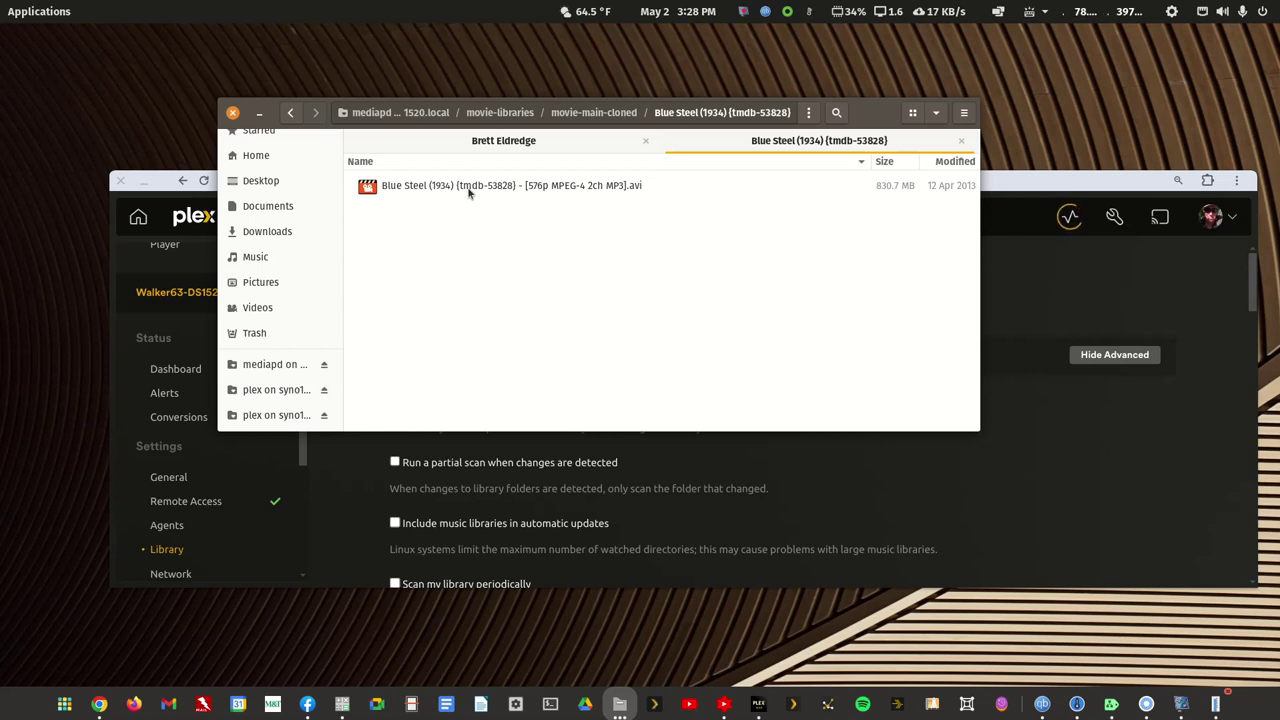
left_click(291, 114)
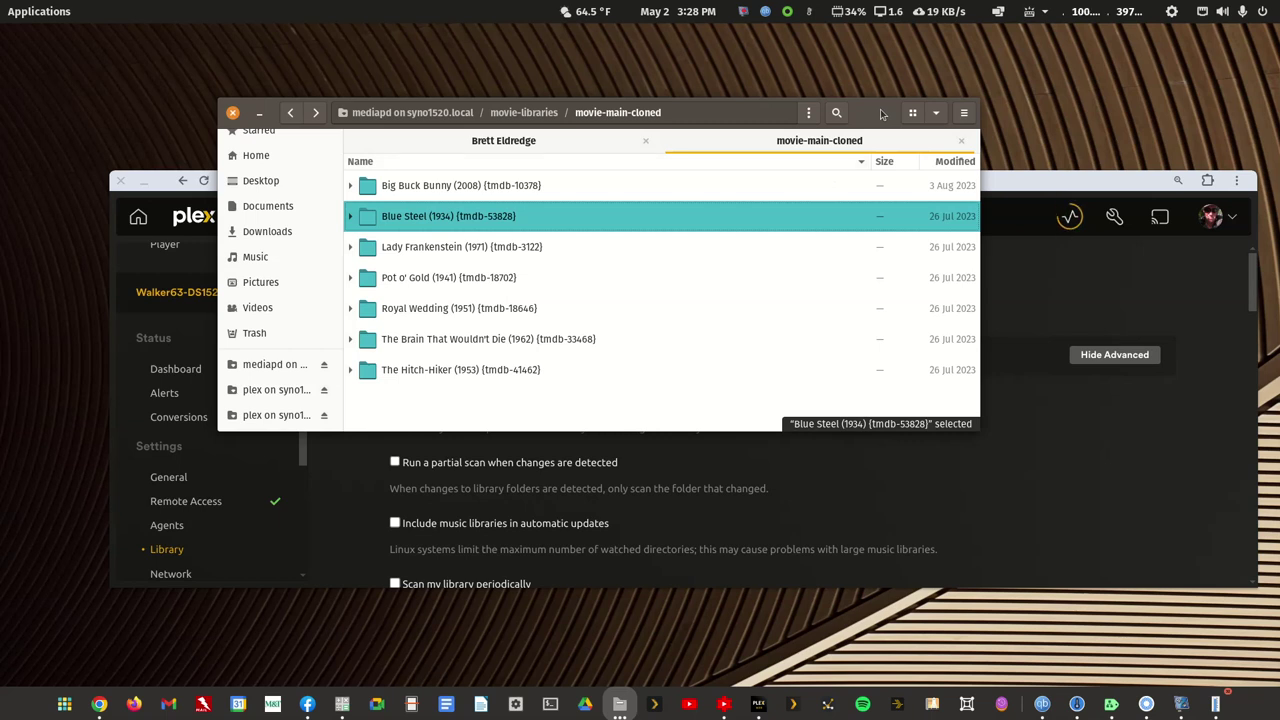
left_click(1010, 184)
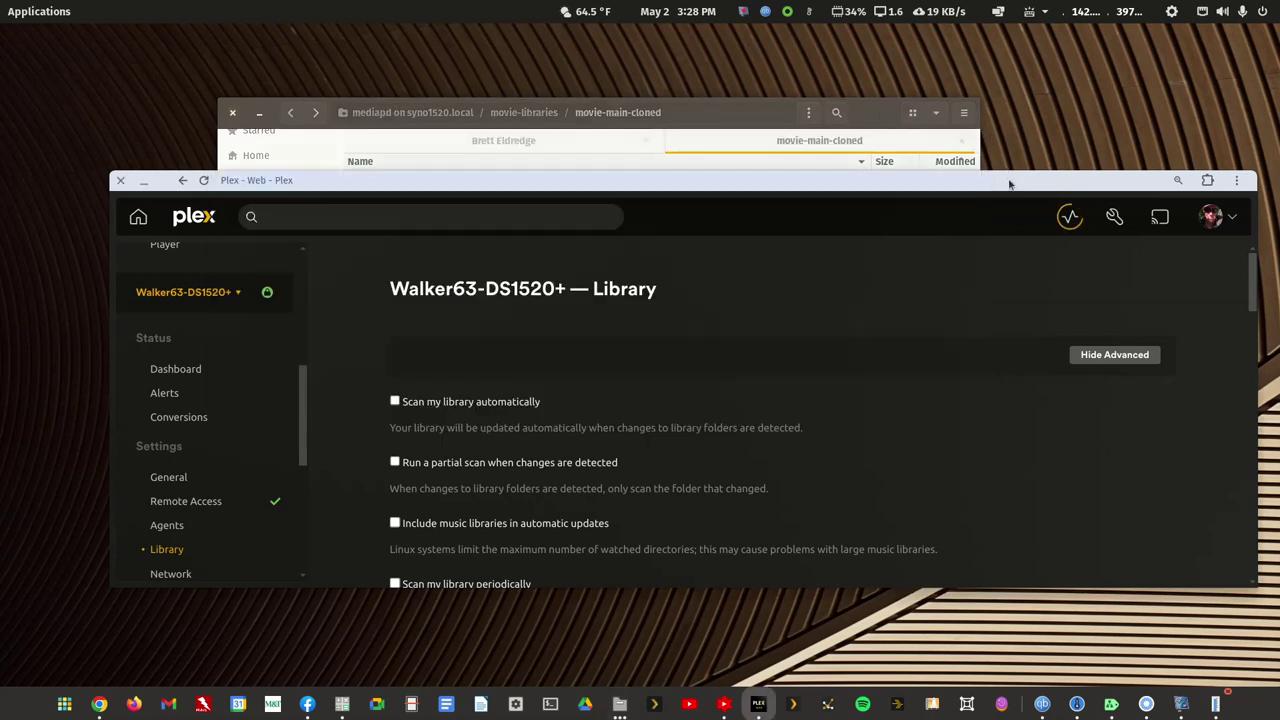